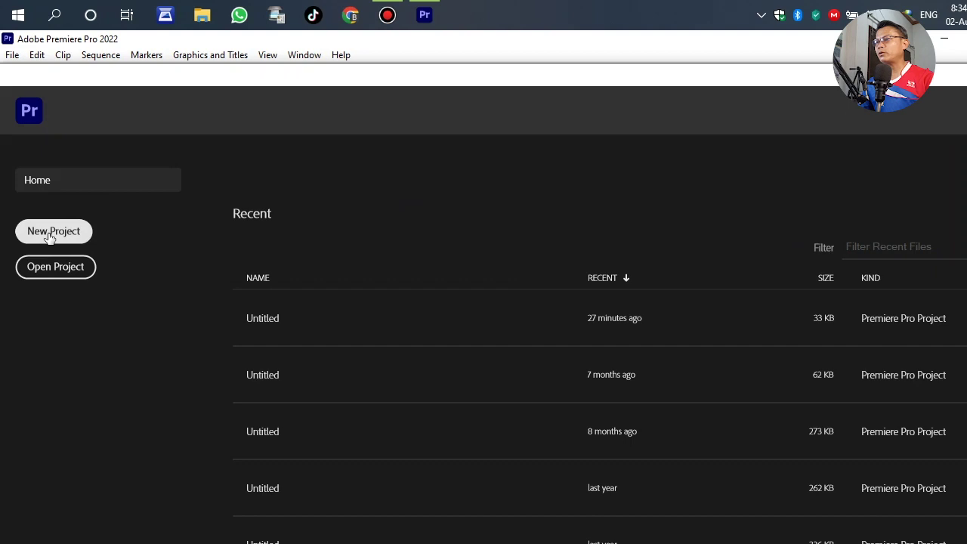
# Create a new project named Untitled in the desktop's New folder, replacing the existing project there
pyautogui.click(2, 233)
pyautogui.click(727, 98)
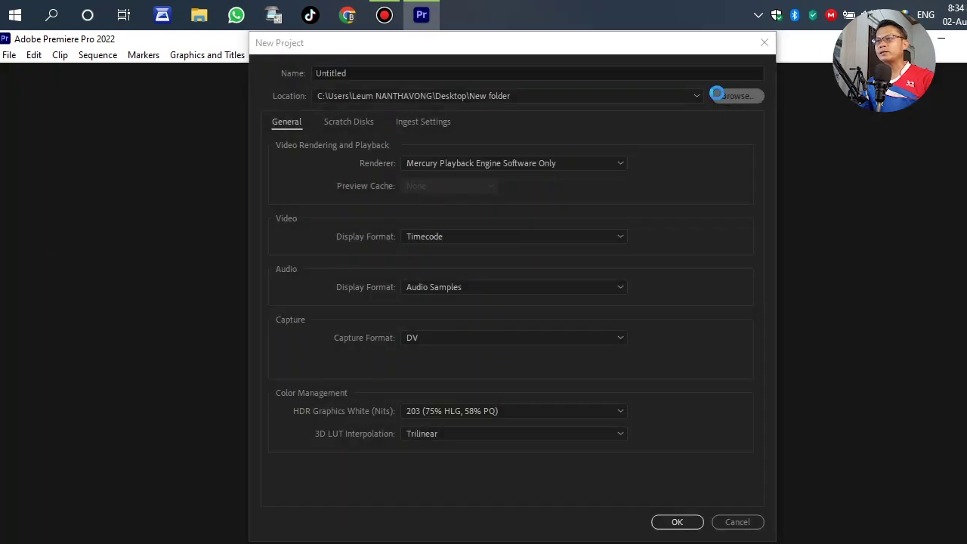
pyautogui.click(117, 148)
pyautogui.click(295, 144)
pyautogui.click(812, 434)
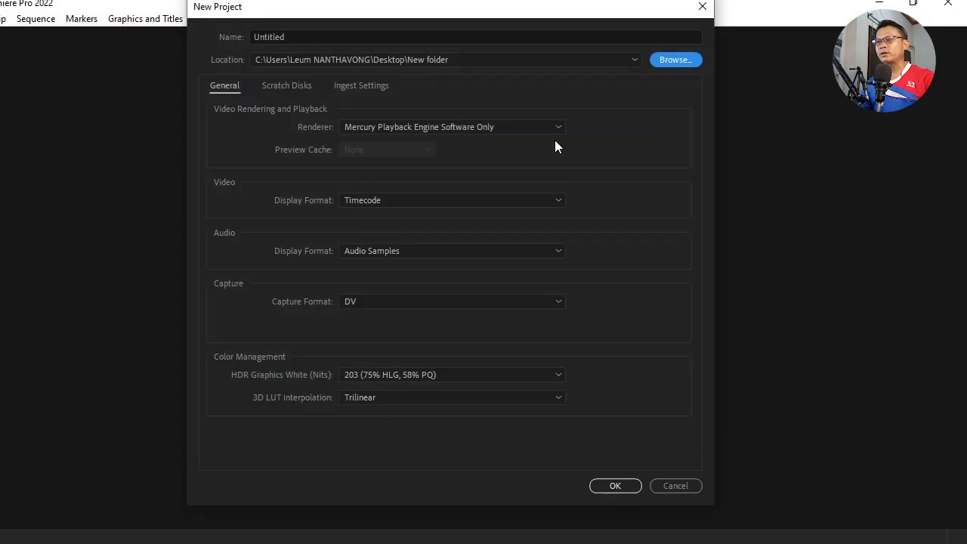
pyautogui.click(627, 485)
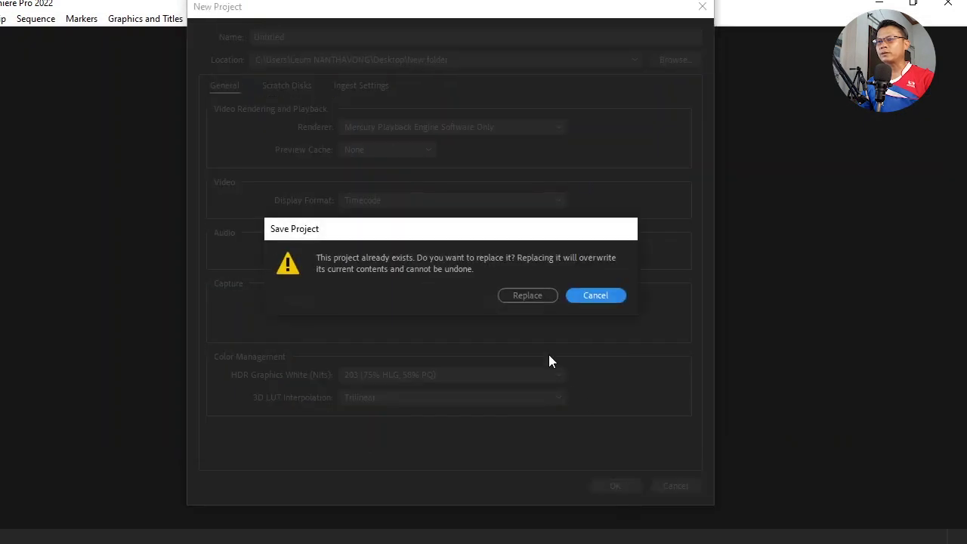
pyautogui.click(552, 295)
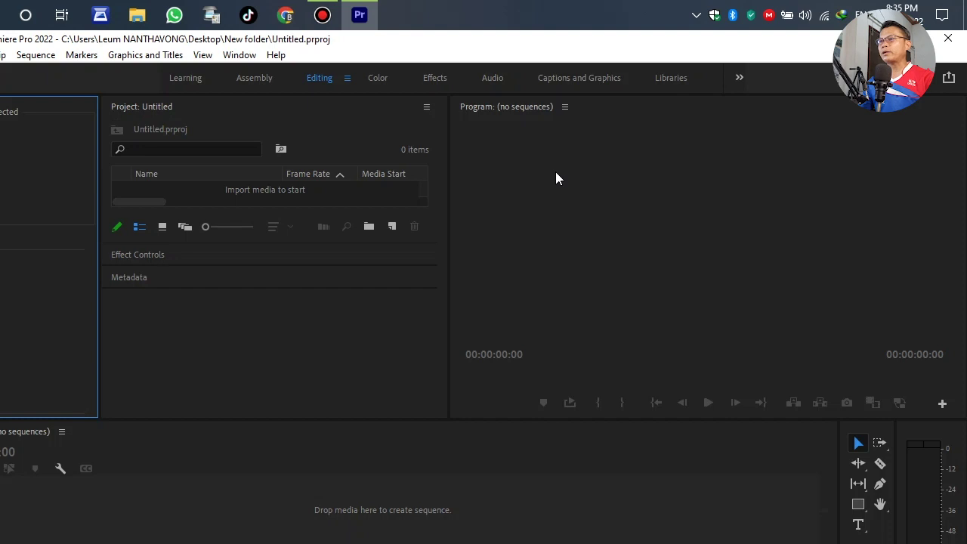
# Switch to the Assembly workspace and create a sequence named Sequence 01 with the AVCHD 1080p30 preset
pyautogui.hotkey('alt', 'shift', '2')
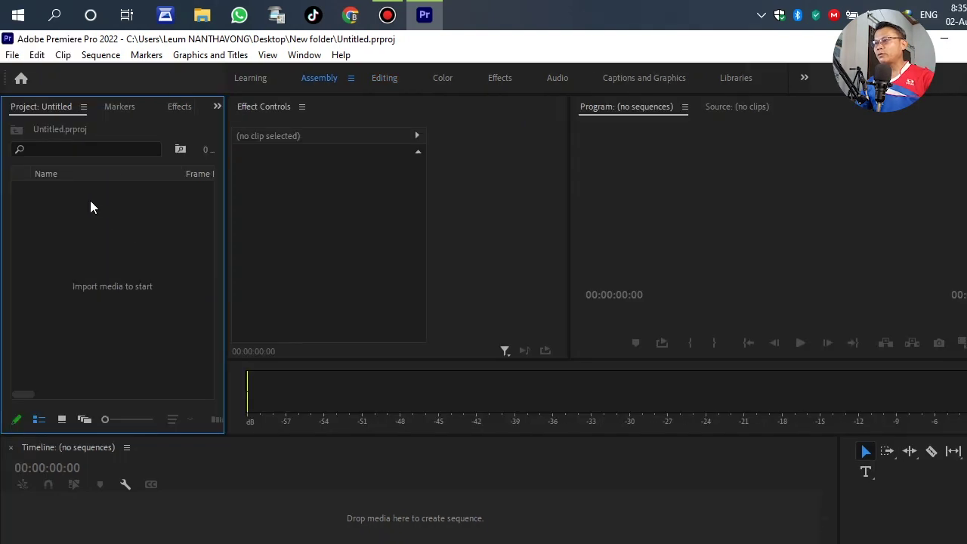
pyautogui.rightClick(90, 208)
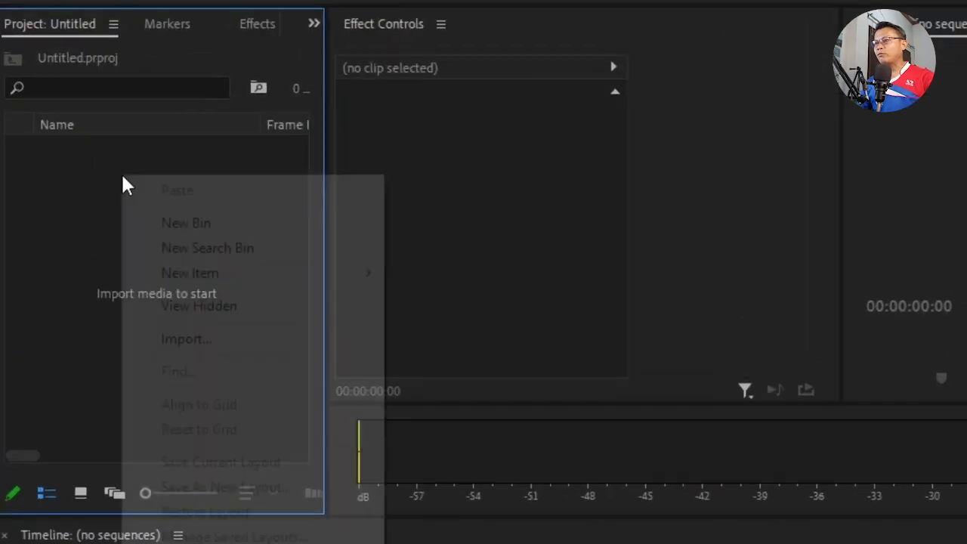
pyautogui.moveTo(259, 286)
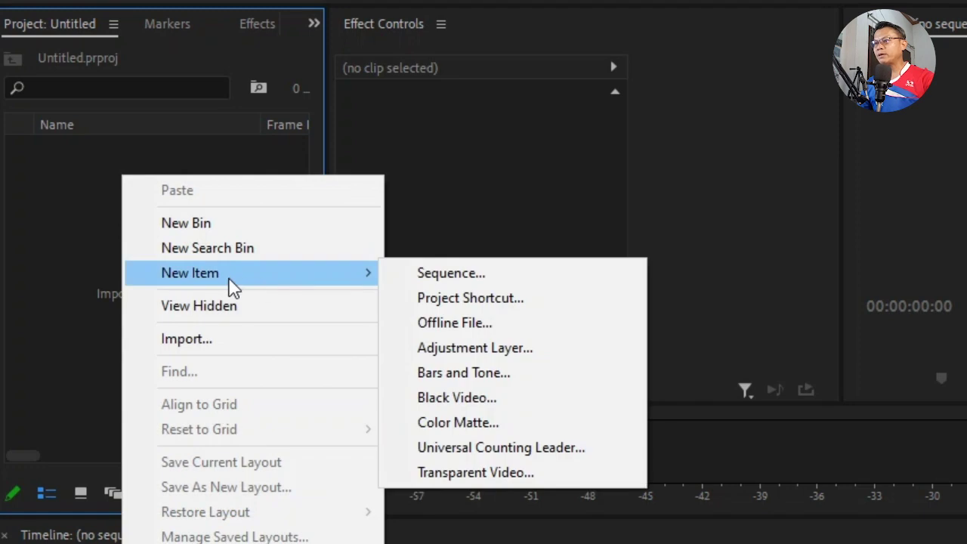
pyautogui.click(451, 280)
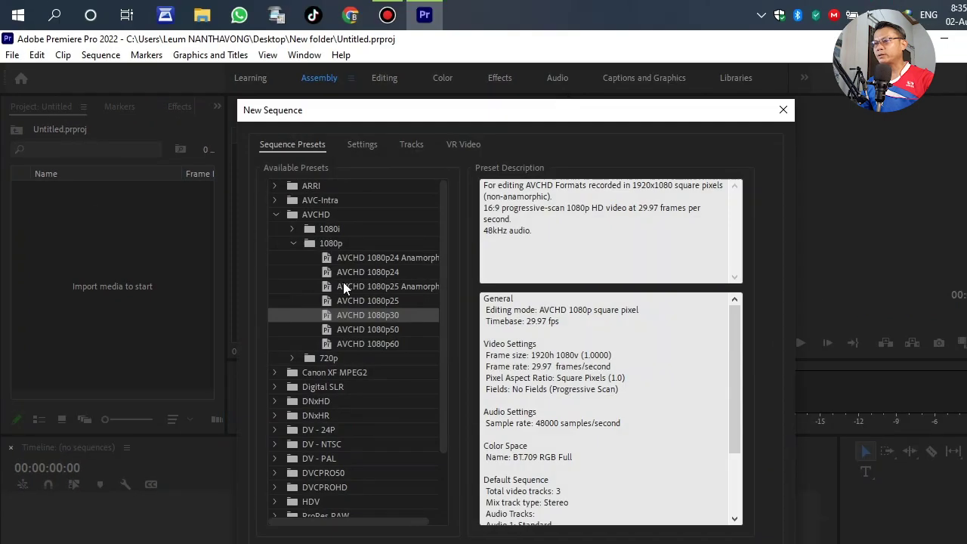
pyautogui.moveTo(537, 120); pyautogui.dragTo(535, 56)
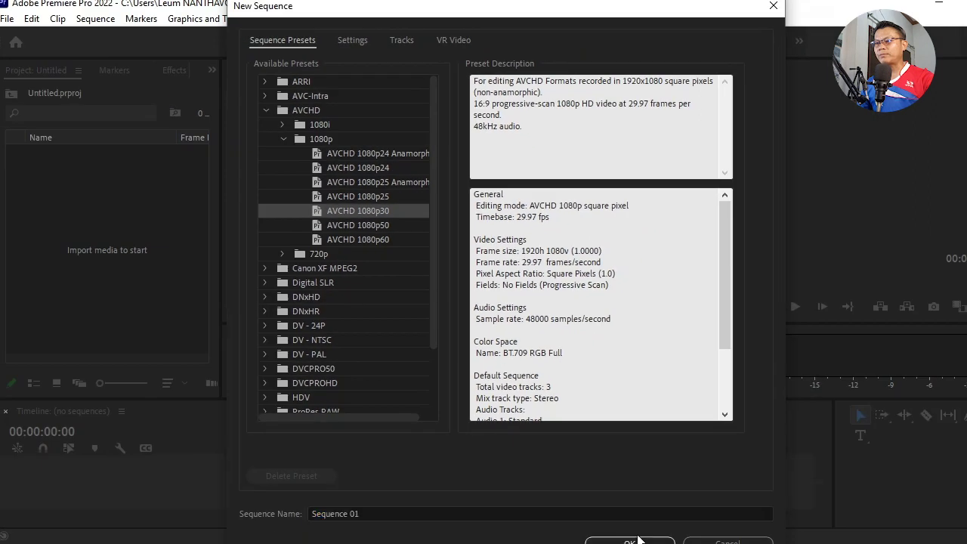
pyautogui.click(636, 539)
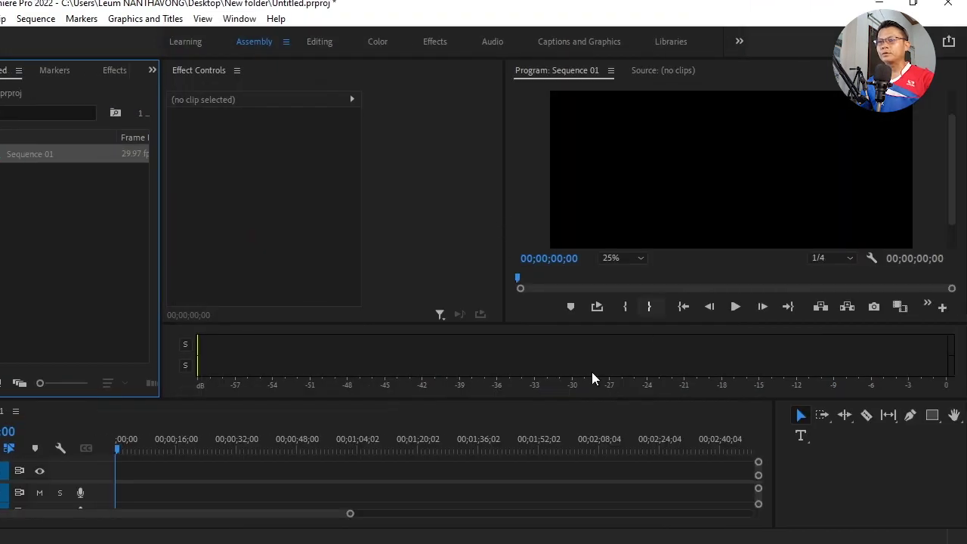
# Resize the workspace so the program monitor is taller and wider and the timeline is wider
pyautogui.moveTo(589, 330)
pyautogui.mouseDown()
pyautogui.moveTo(588, 346)
pyautogui.moveTo(589, 334)
pyautogui.mouseUp()
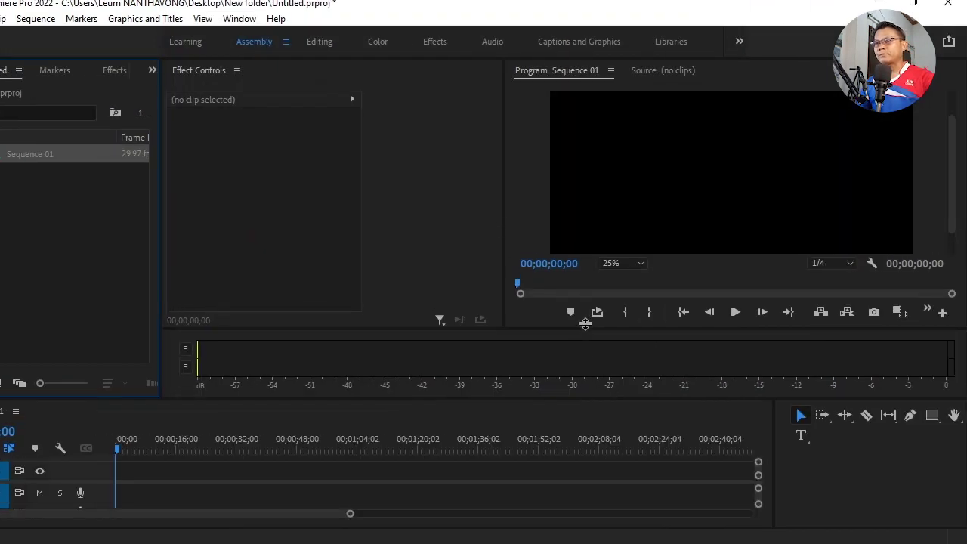
pyautogui.moveTo(504, 173); pyautogui.dragTo(466, 172)
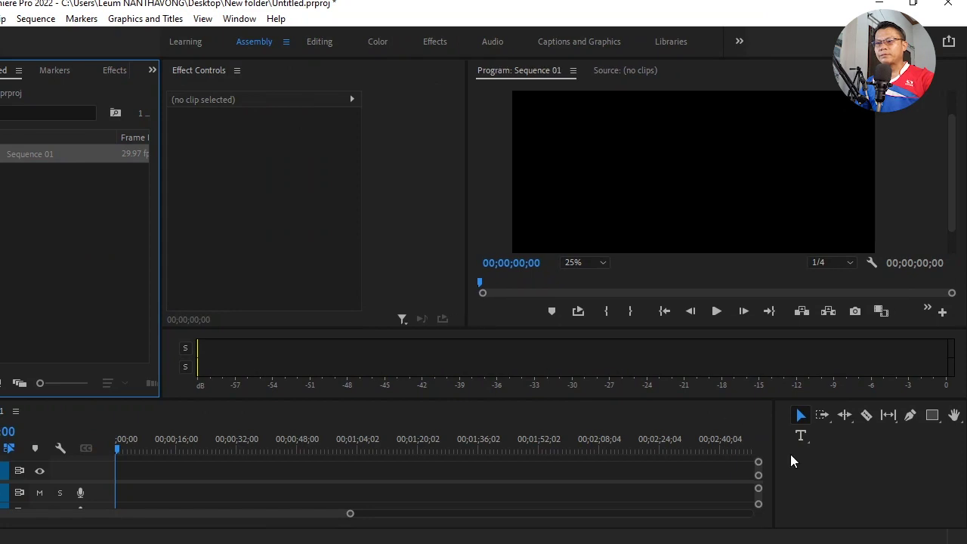
pyautogui.moveTo(775, 451); pyautogui.dragTo(855, 450)
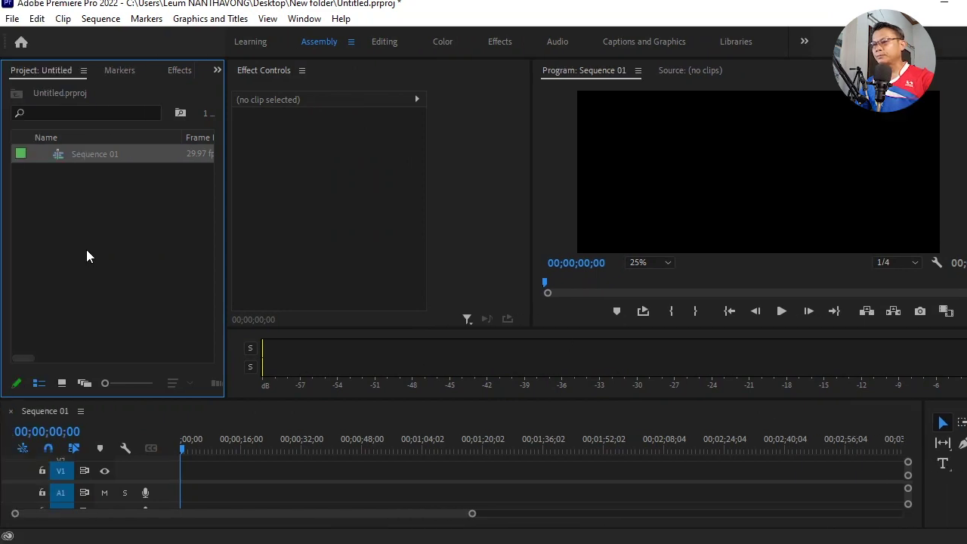
# Create a bin named Video in the project
pyautogui.rightClick(84, 244)
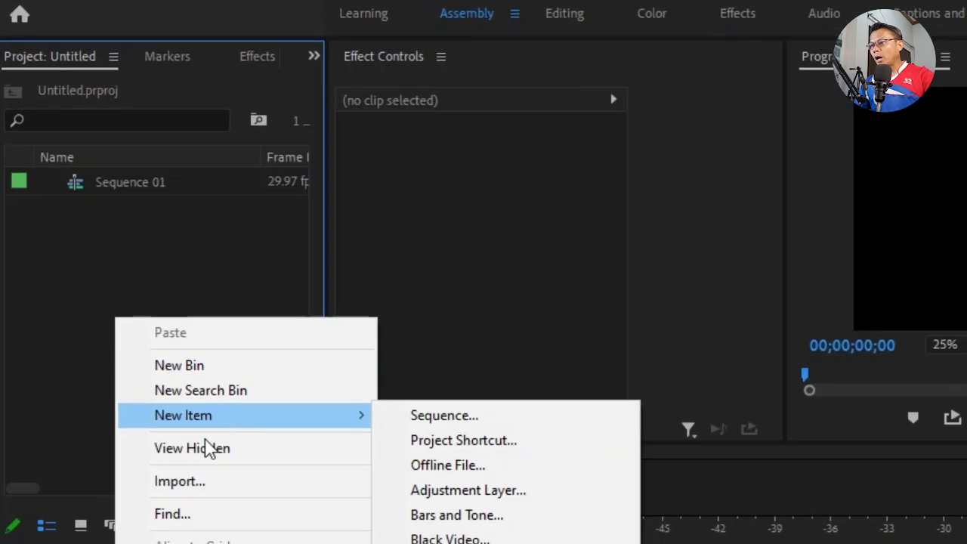
pyautogui.click(177, 370)
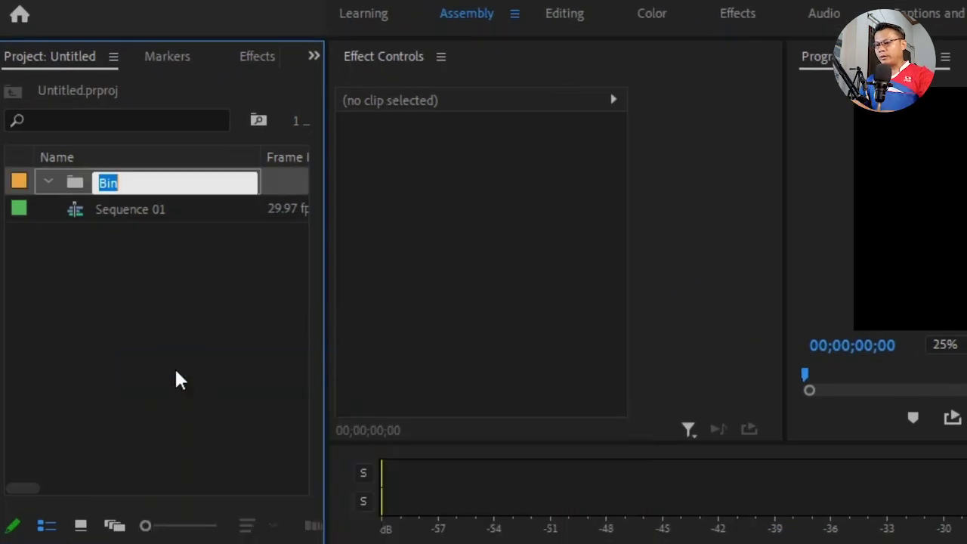
pyautogui.write('Video')
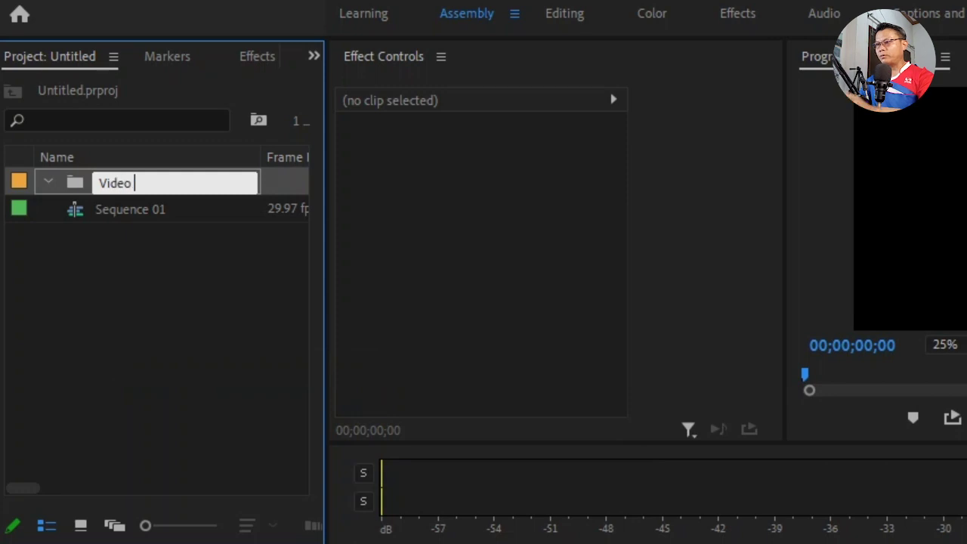
pyautogui.press('Return')
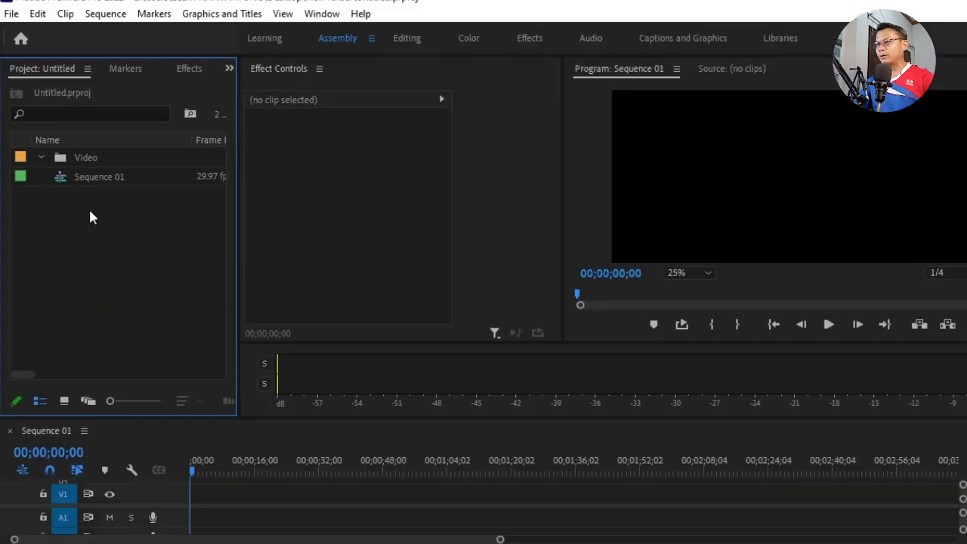
# Create a second bin named Seq at the project's root level
pyautogui.rightClick(95, 268)
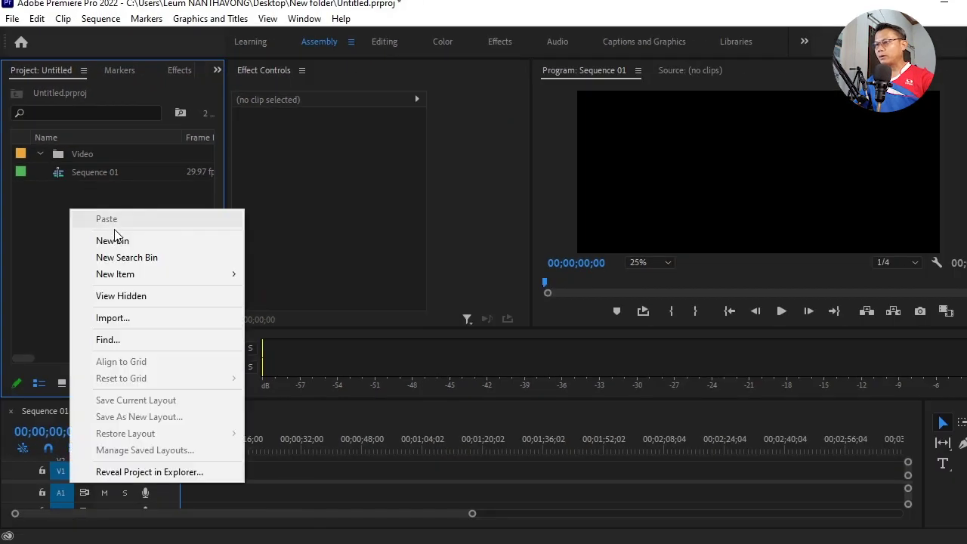
pyautogui.click(113, 239)
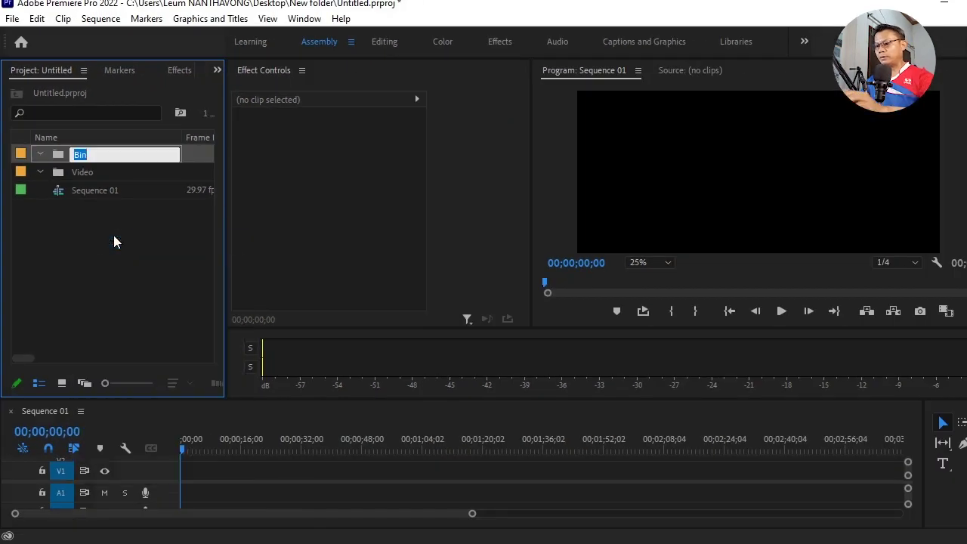
pyautogui.write('S')
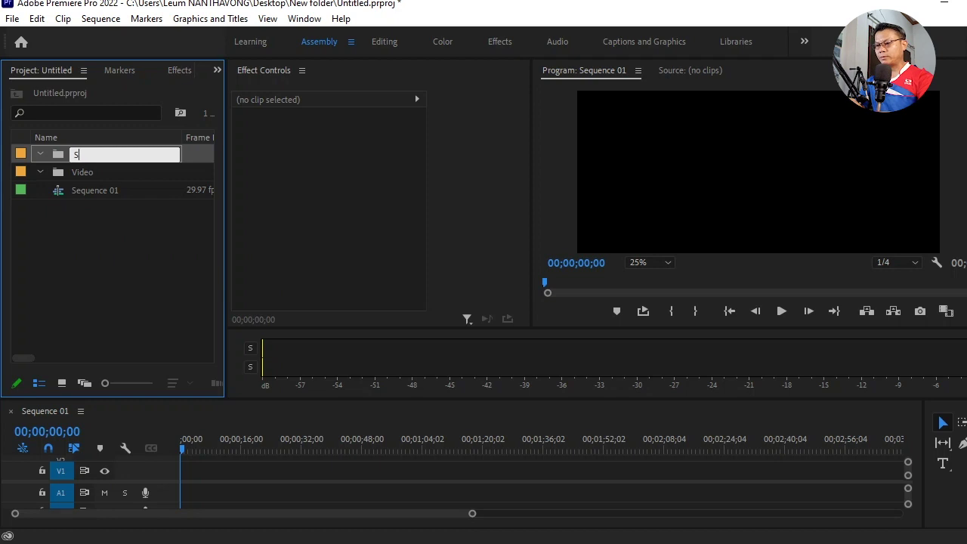
pyautogui.write('q')
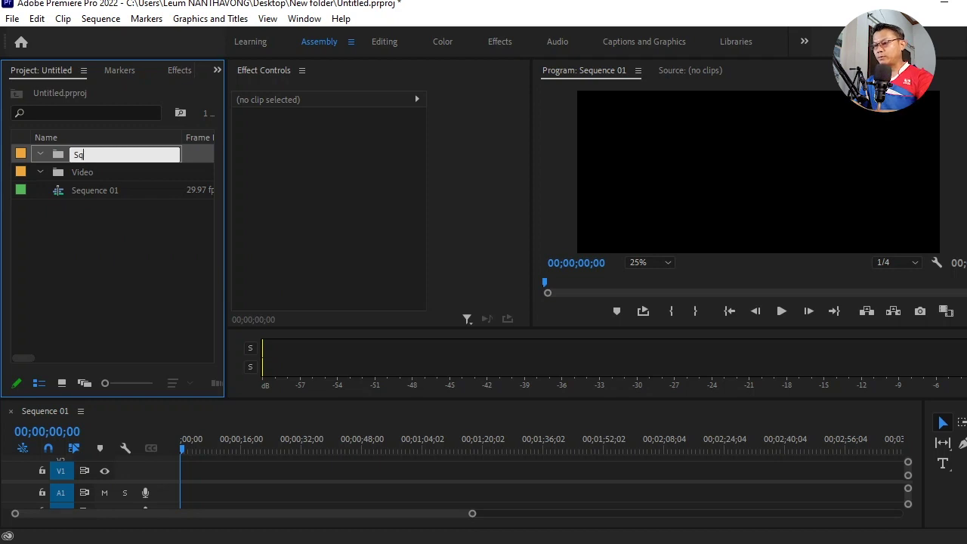
pyautogui.press('BackSpace')
pyautogui.write('eq')
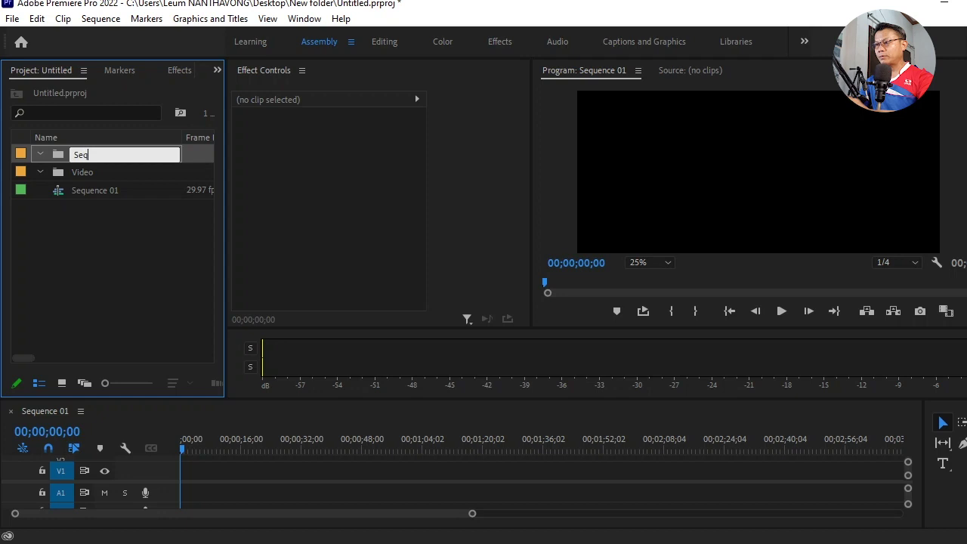
pyautogui.press('Return')
# Move Sequence 01 into the Seq bin and collapse that bin
pyautogui.click(97, 190)
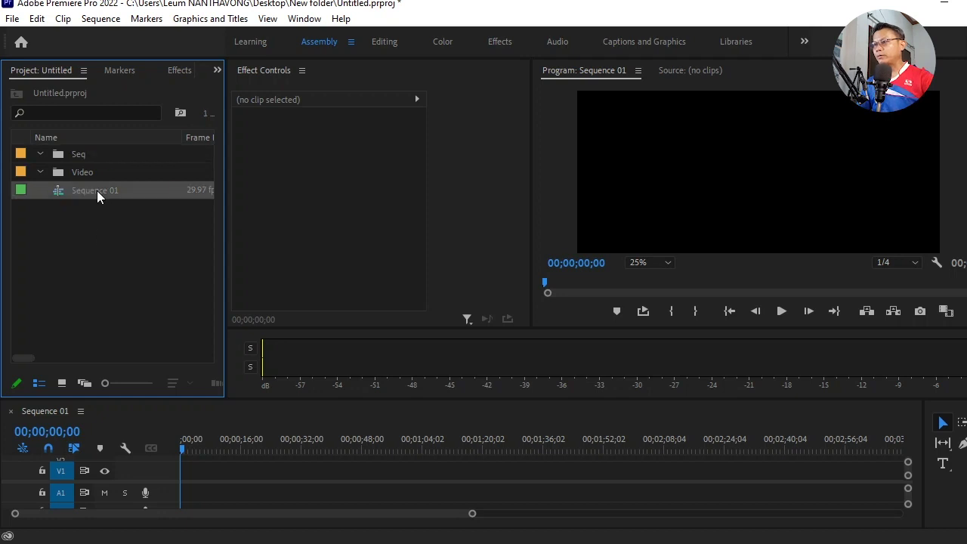
pyautogui.moveTo(69, 172); pyautogui.dragTo(76, 155)
pyautogui.click(41, 154)
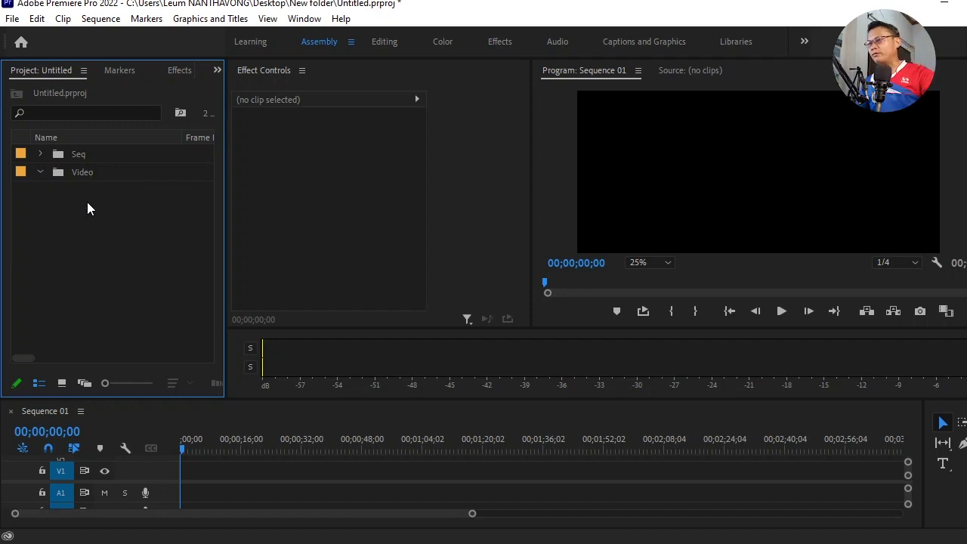
# Import VID20220730104521.mp4 and VID20220730145600.mp4 from New folder into the Video bin
pyautogui.doubleClick(84, 174)
pyautogui.rightClick(93, 176)
pyautogui.click(139, 287)
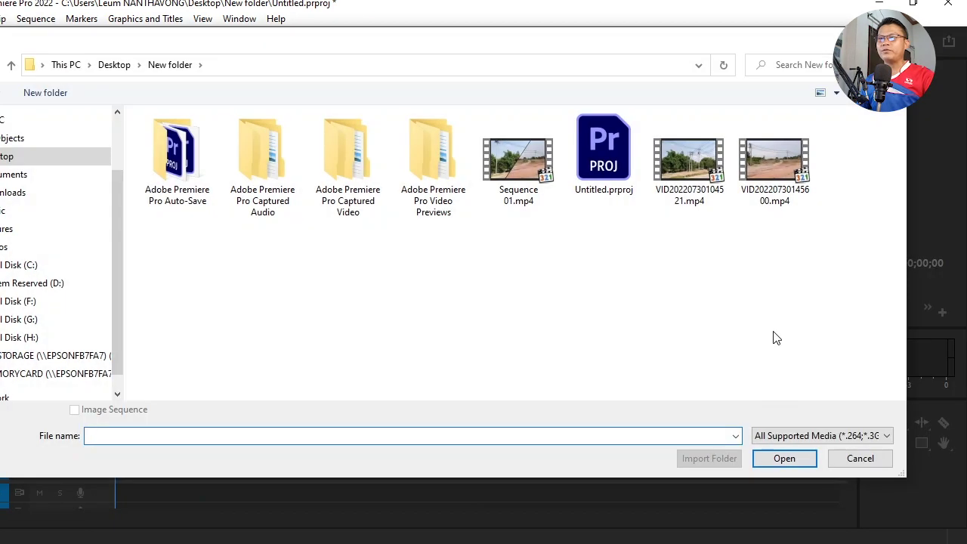
pyautogui.click(699, 172)
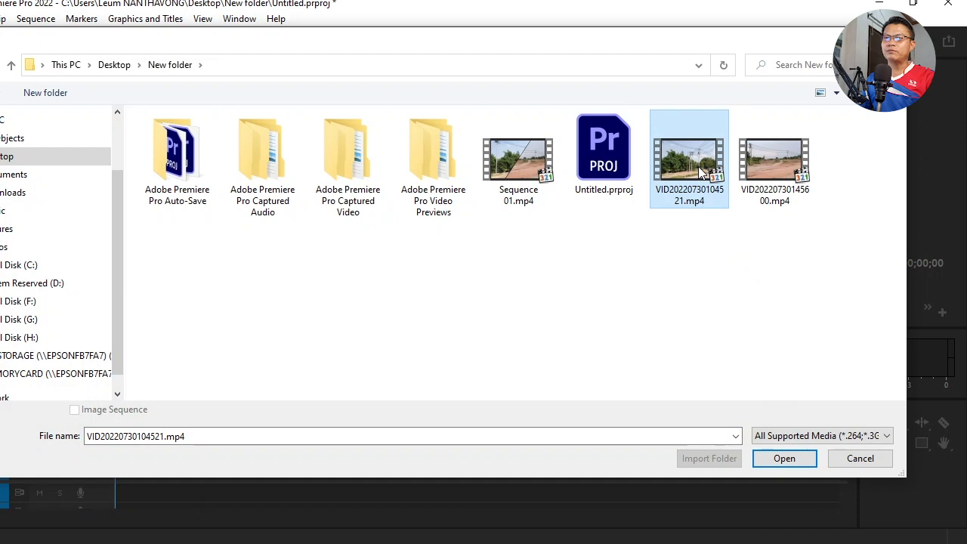
pyautogui.click(757, 195)
pyautogui.moveTo(840, 308); pyautogui.dragTo(706, 174)
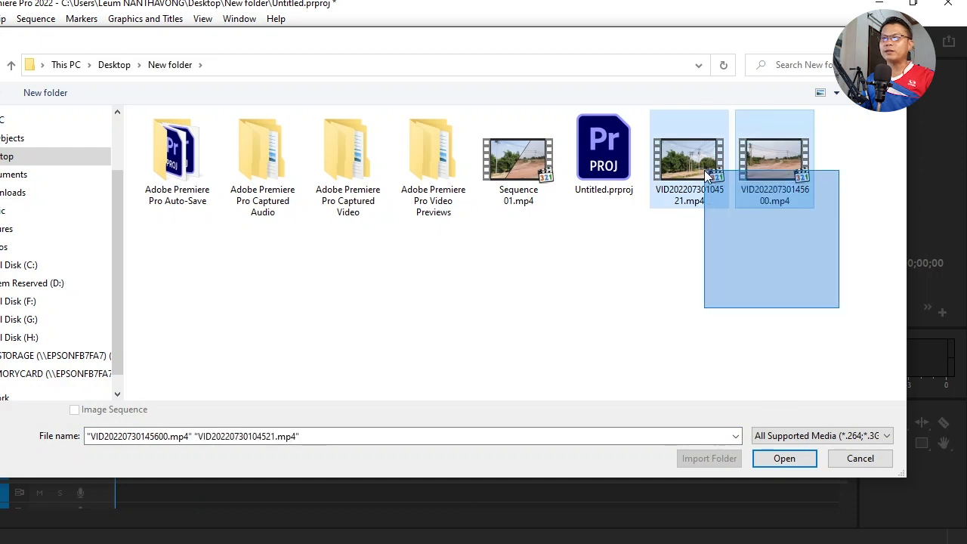
pyautogui.click(785, 458)
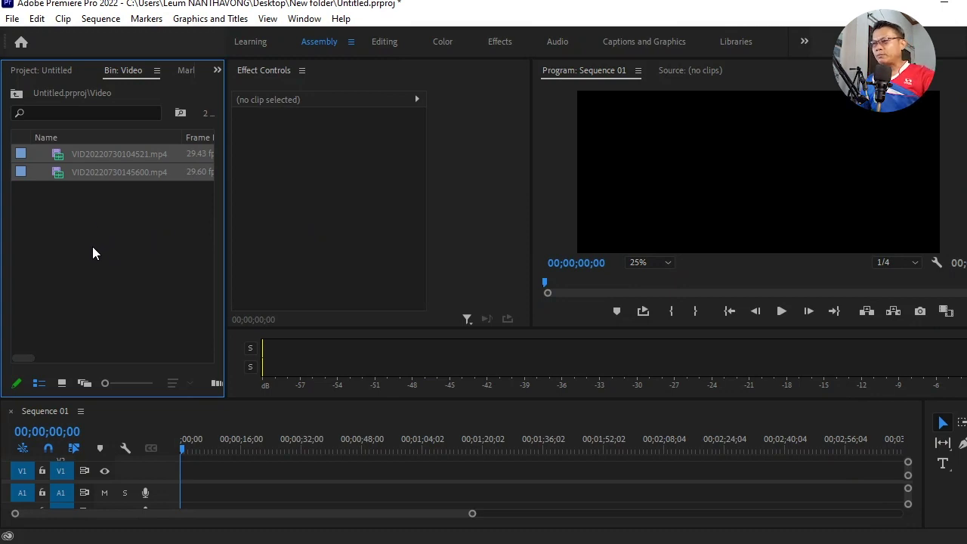
# Place both imported clips back to back on tracks V1 and A1 of Sequence 01, changing the sequence settings to match the clips
pyautogui.moveTo(90, 157); pyautogui.dragTo(473, 497)
pyautogui.click(530, 306)
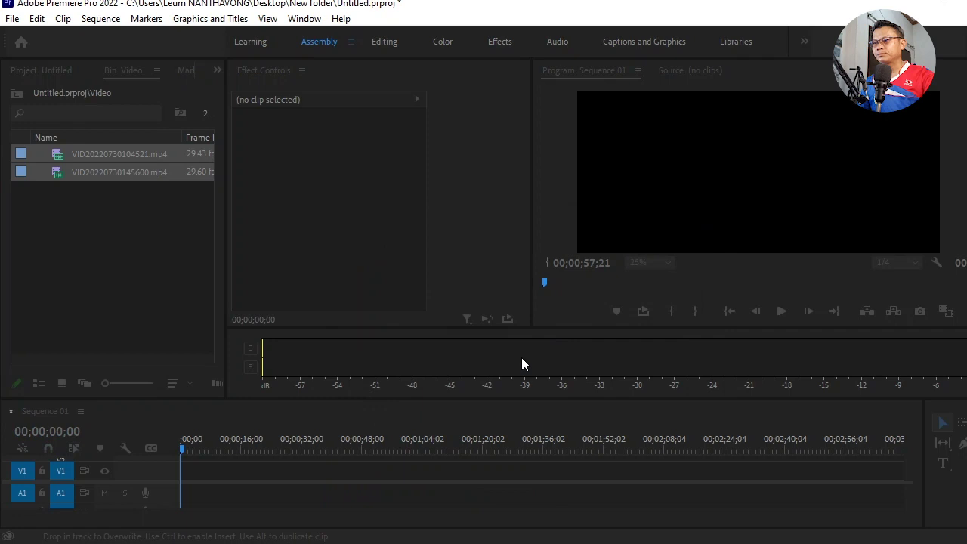
pyautogui.click(432, 423)
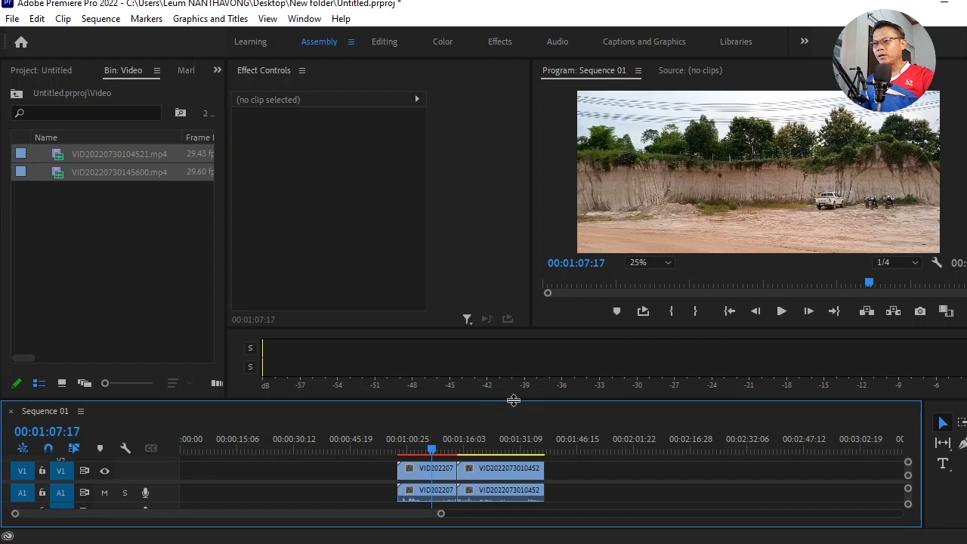
# Make the timeline area taller, unlink the two clips' audio from their video and delete both audio clips from track A1
pyautogui.moveTo(514, 408); pyautogui.dragTo(514, 384)
pyautogui.moveTo(421, 445); pyautogui.dragTo(493, 490)
pyautogui.hotkey('ctrl', 'l')
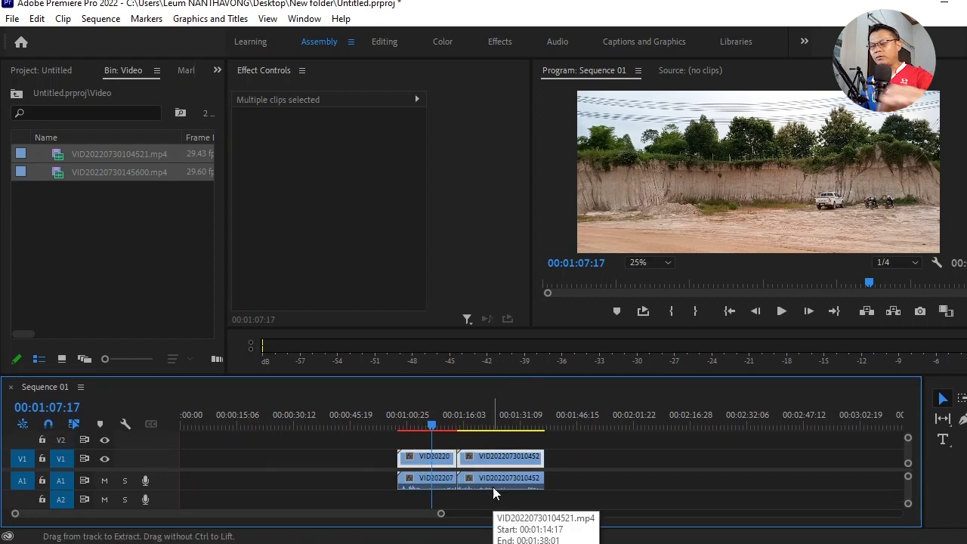
pyautogui.moveTo(563, 496); pyautogui.dragTo(453, 482)
pyautogui.press('Delete')
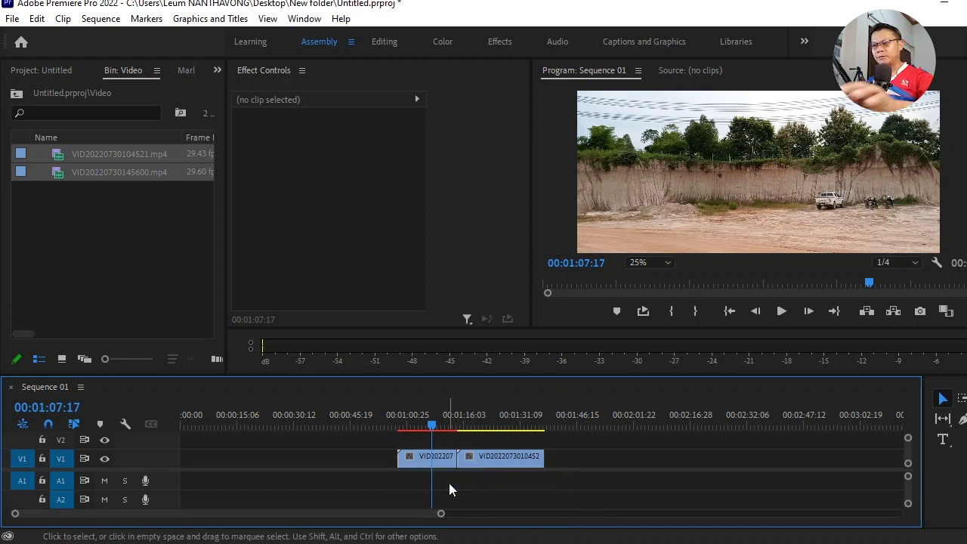
# Preview a frame of each V1 clip, with the playhead at 00:01:24:24 and at 00:01:03:09
pyautogui.click(417, 458)
pyautogui.click(499, 457)
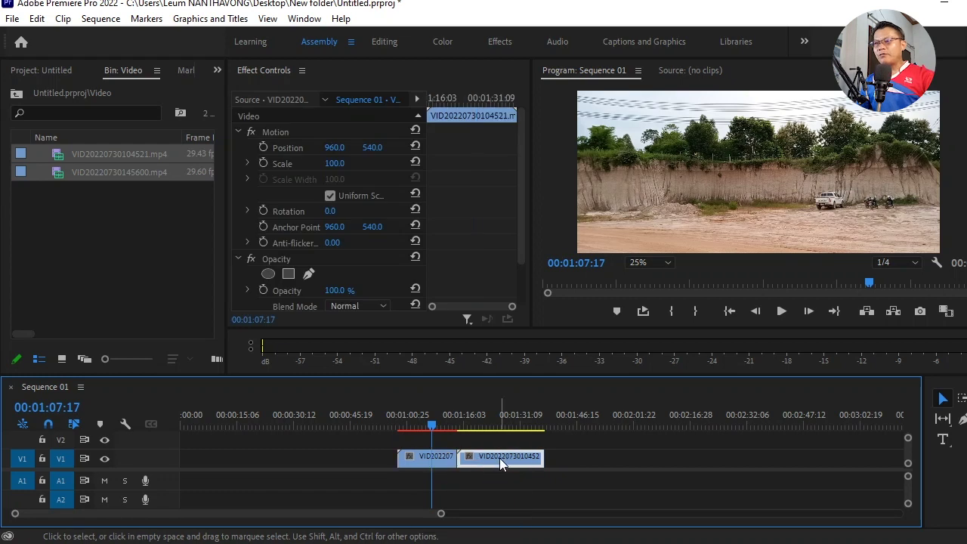
pyautogui.click(496, 416)
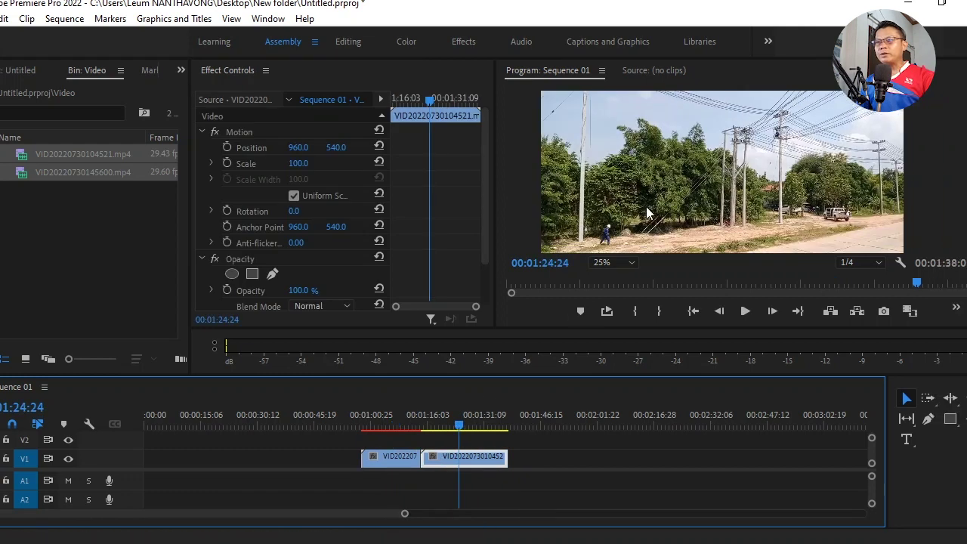
pyautogui.click(383, 415)
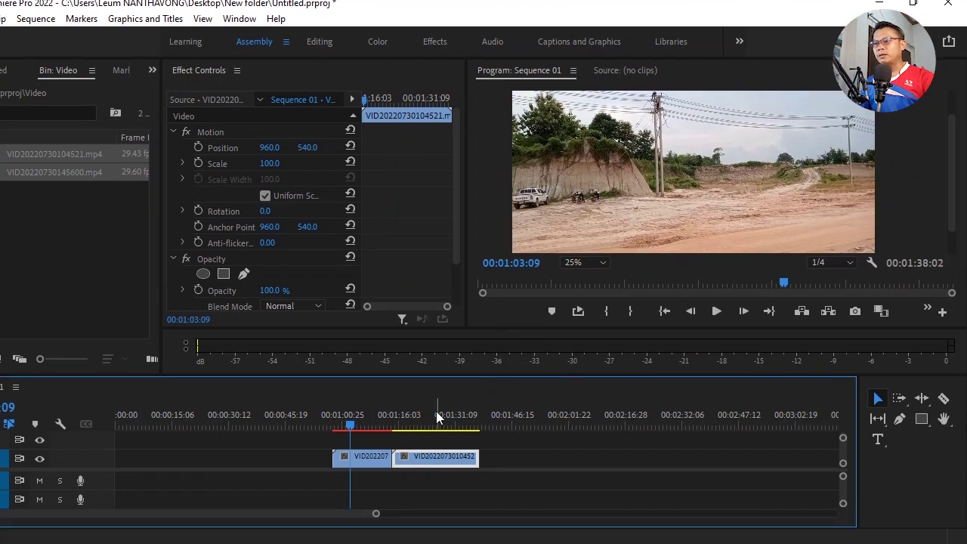
# Set the playhead to 00:01:25:25 and stack VID20220730145600.mp4 on V2, aligned with the start of VID20220730104521.mp4 on V1
pyautogui.click(436, 417)
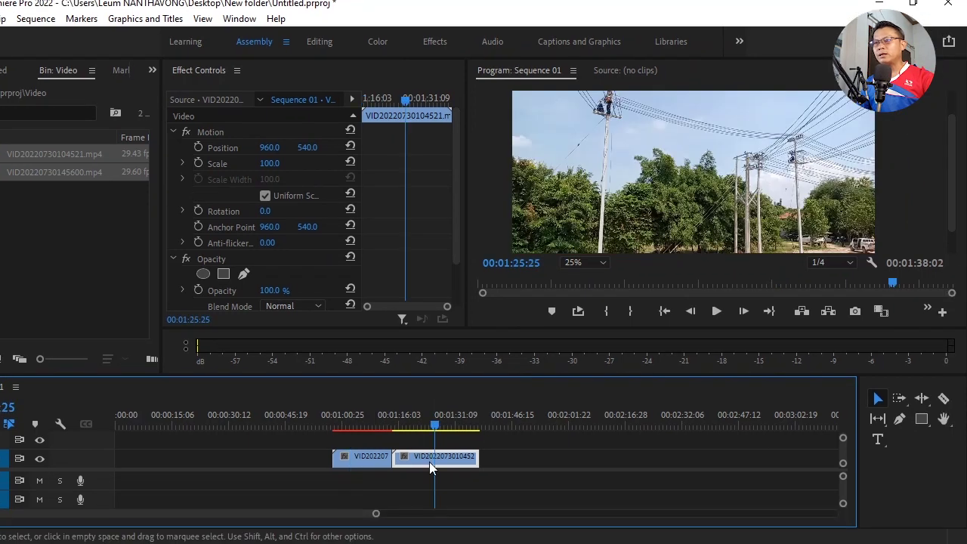
pyautogui.click(352, 459)
pyautogui.moveTo(351, 457); pyautogui.dragTo(411, 444)
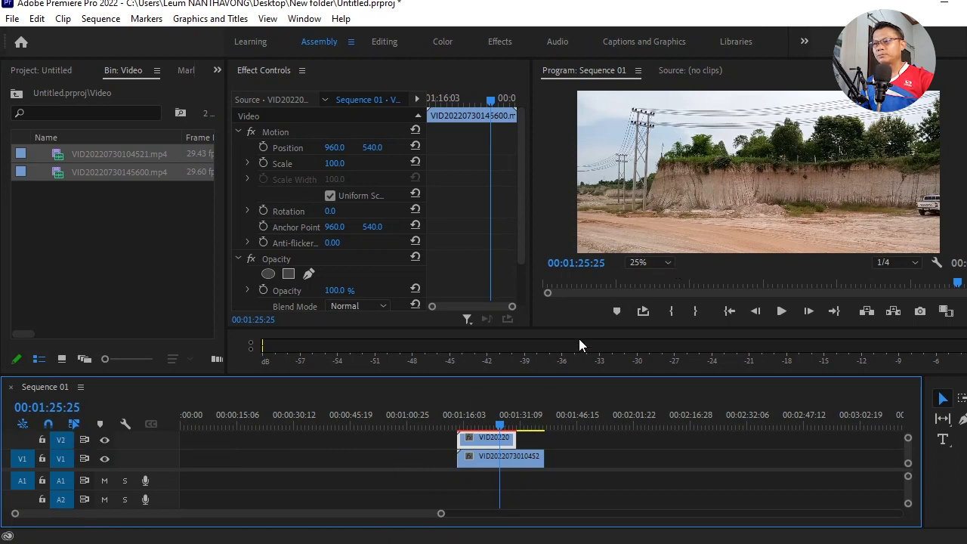
# Make the Effect Controls and Program monitor area taller at the expense of the timeline
pyautogui.moveTo(579, 329); pyautogui.dragTo(577, 355)
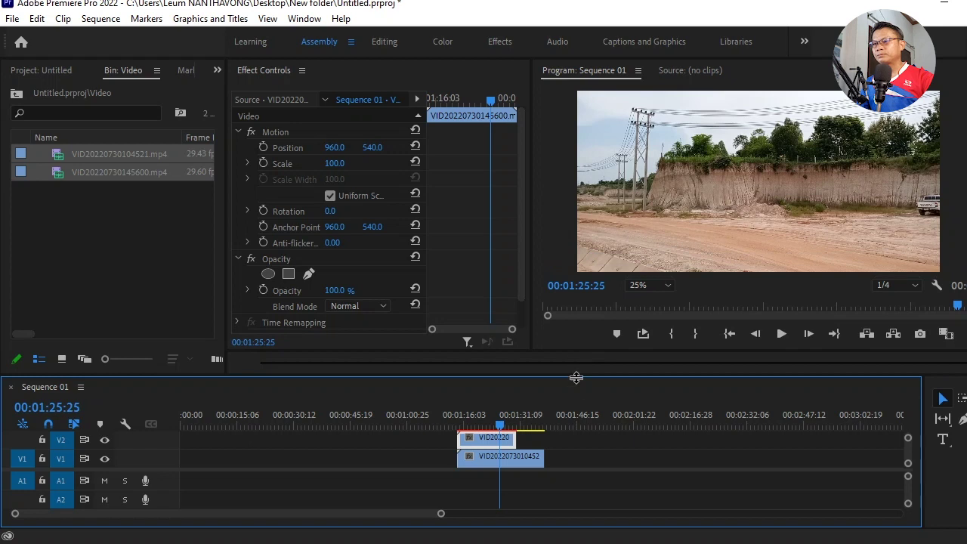
pyautogui.moveTo(401, 378); pyautogui.dragTo(404, 406)
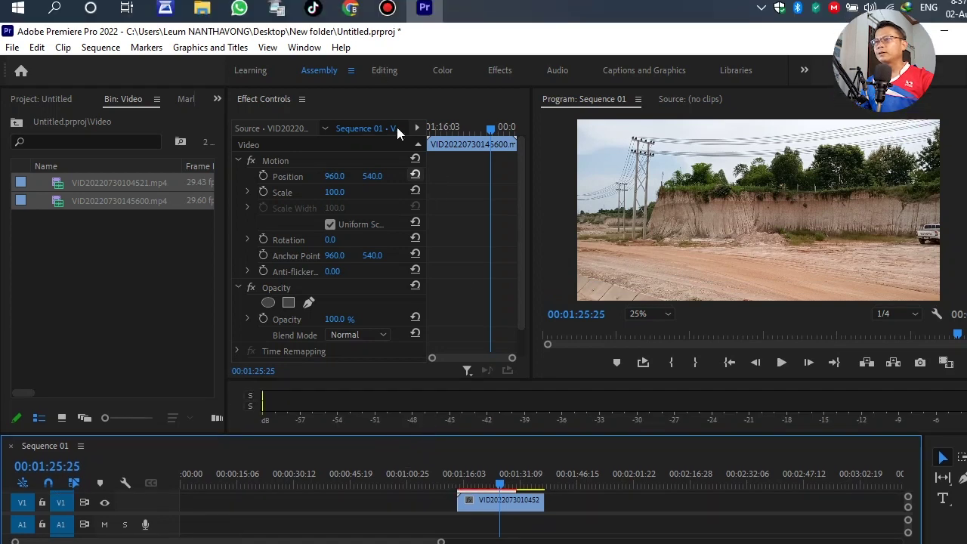
pyautogui.click(384, 41)
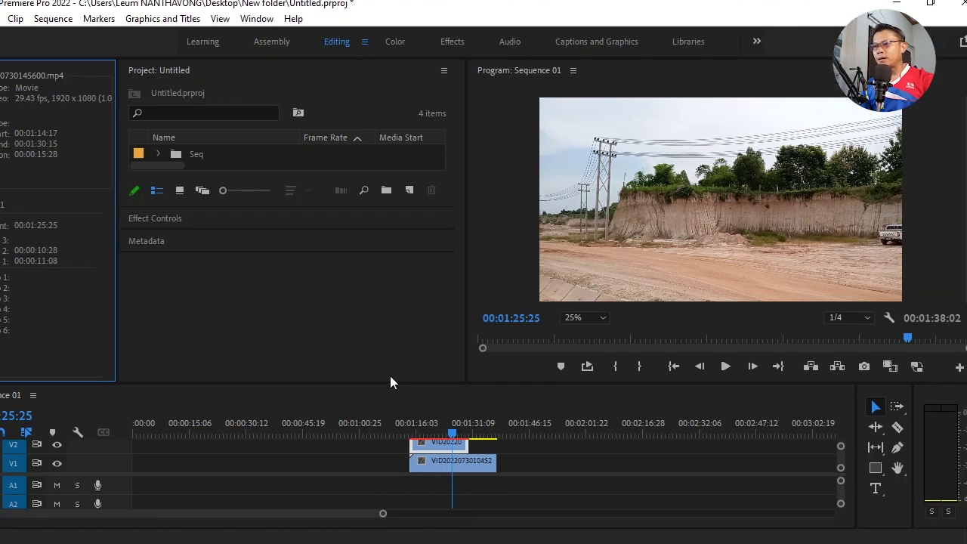
pyautogui.moveTo(391, 381); pyautogui.dragTo(389, 317)
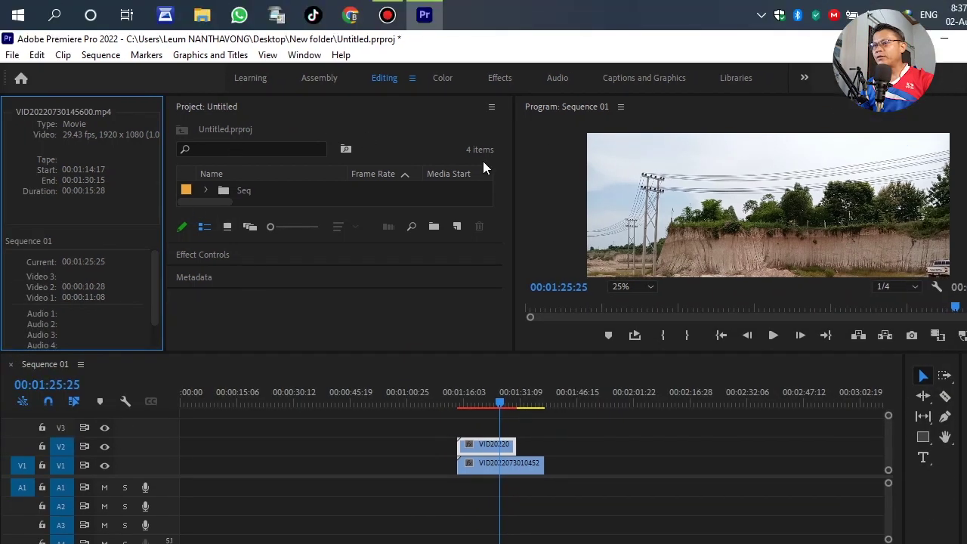
pyautogui.click(316, 78)
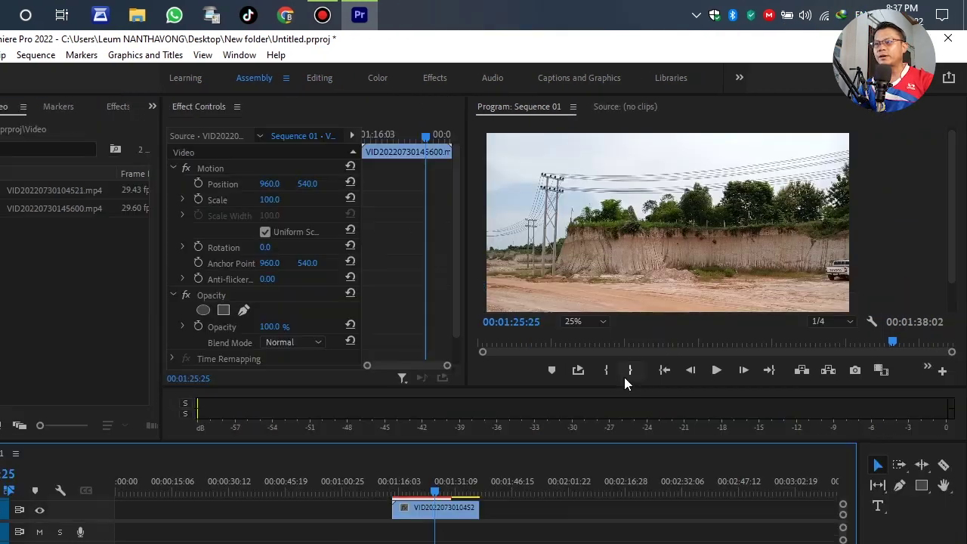
# Set the Program monitor zoom to 10% and minimize all timeline tracks, giving the video tracks more room than the audio tracks
pyautogui.click(601, 321)
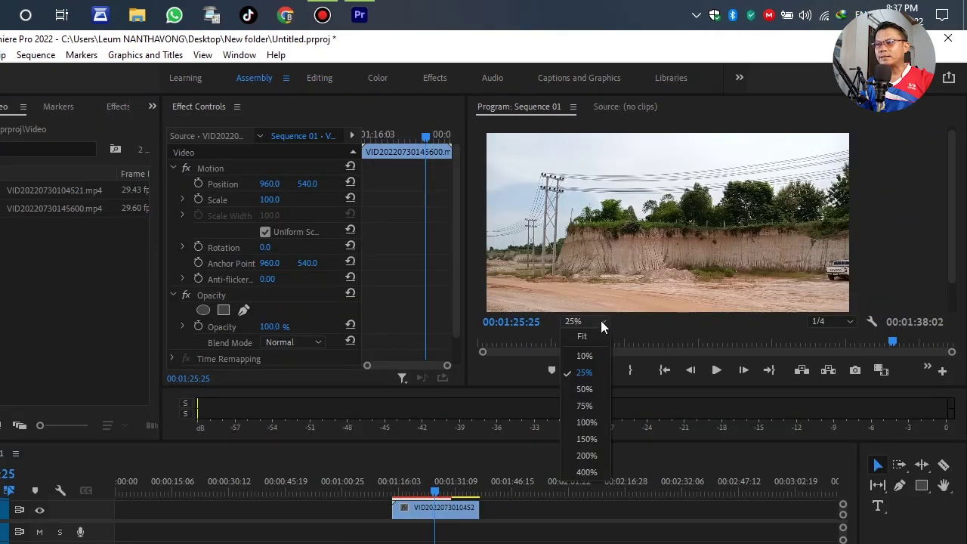
pyautogui.click(585, 356)
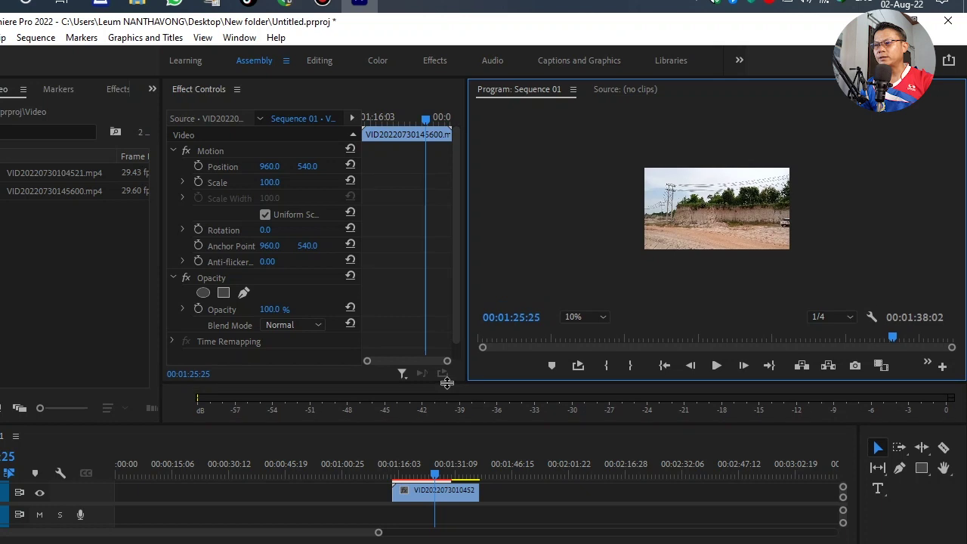
pyautogui.click(61, 472)
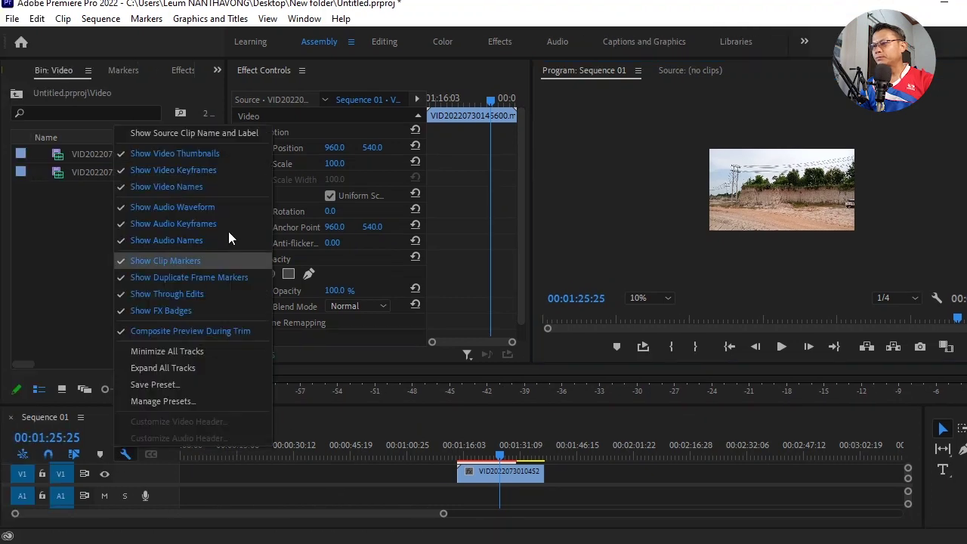
pyautogui.click(162, 368)
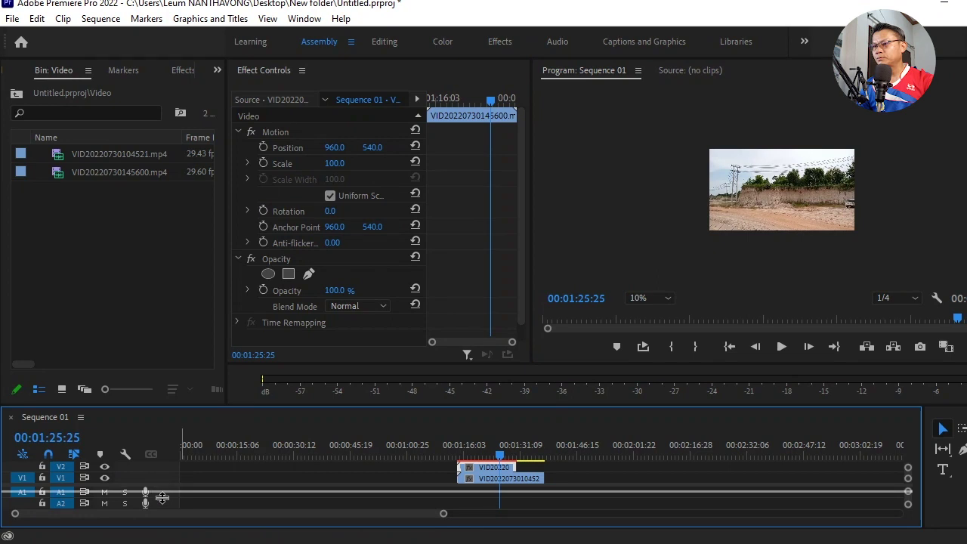
pyautogui.moveTo(162, 495); pyautogui.dragTo(163, 501)
pyautogui.scroll(4, 483, 488)
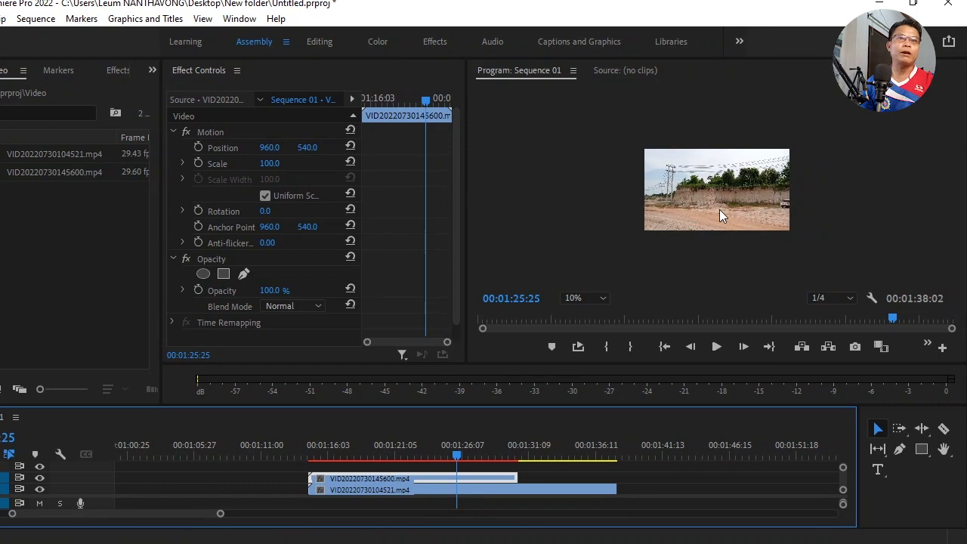
# Draw a closed free-draw bezier opacity mask on VID20220730145600.mp4 on V2, enclosing the frame's right part along a slanted line through its centre
pyautogui.click(473, 489)
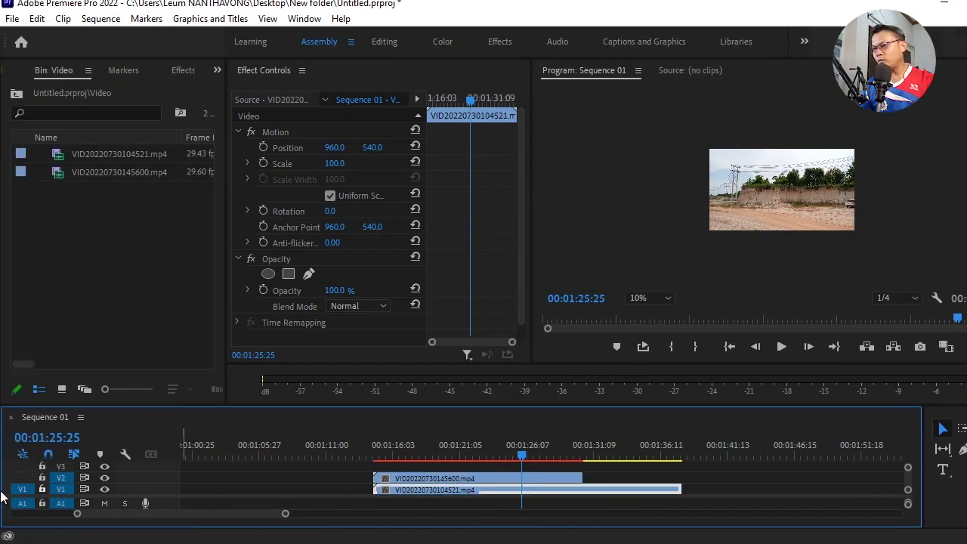
pyautogui.click(466, 479)
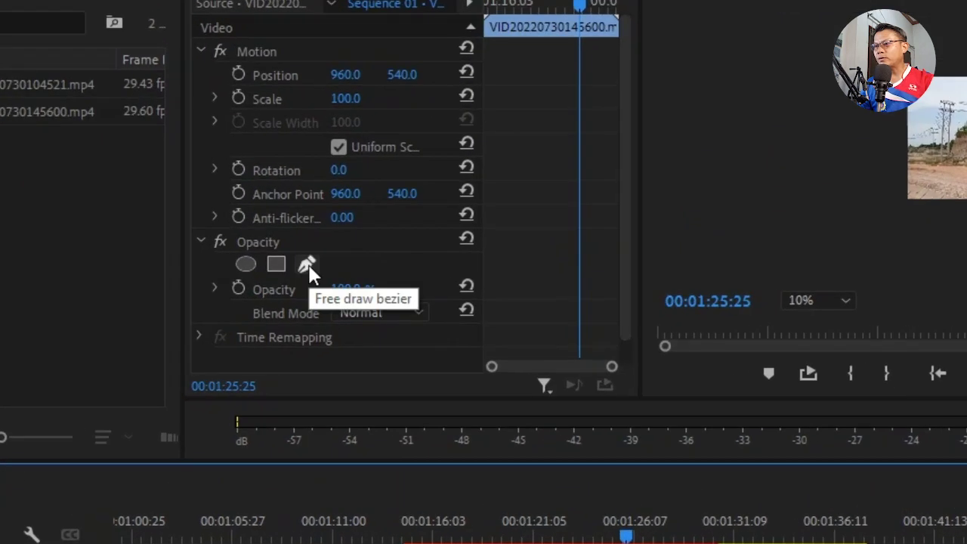
pyautogui.click(309, 265)
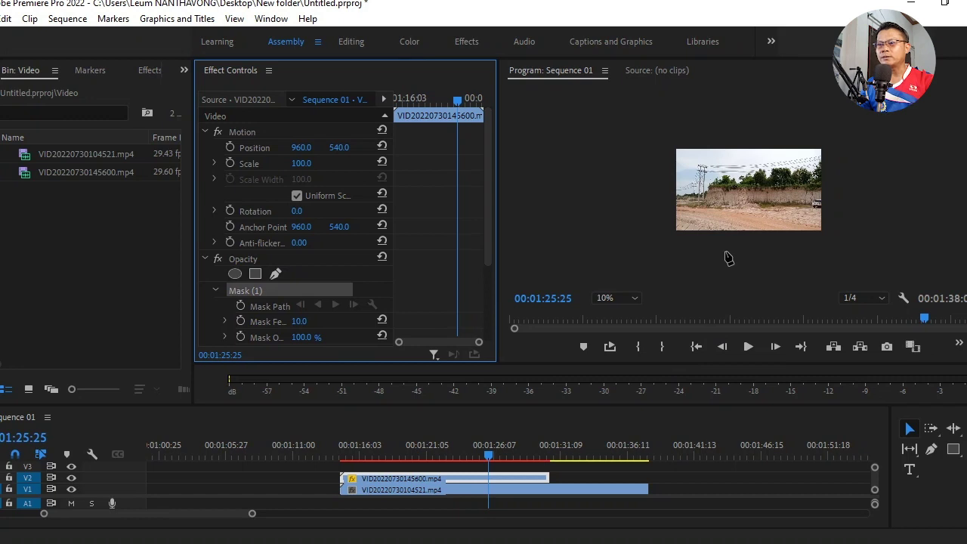
pyautogui.click(720, 251)
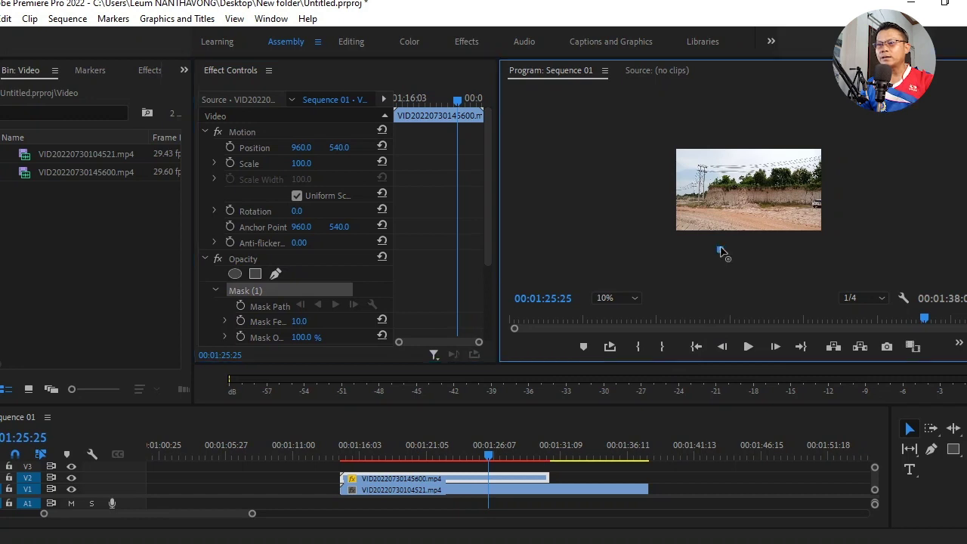
pyautogui.click(734, 138)
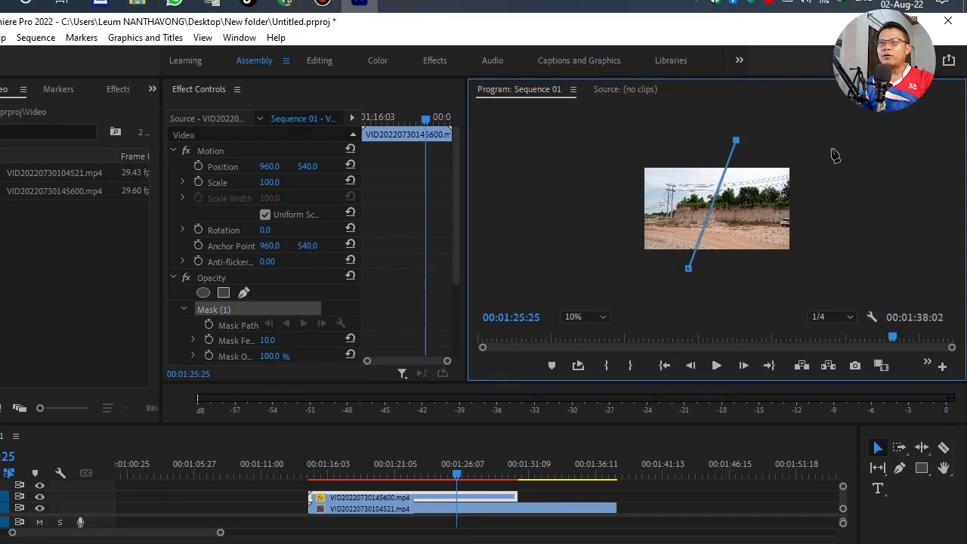
pyautogui.click(832, 149)
pyautogui.click(849, 210)
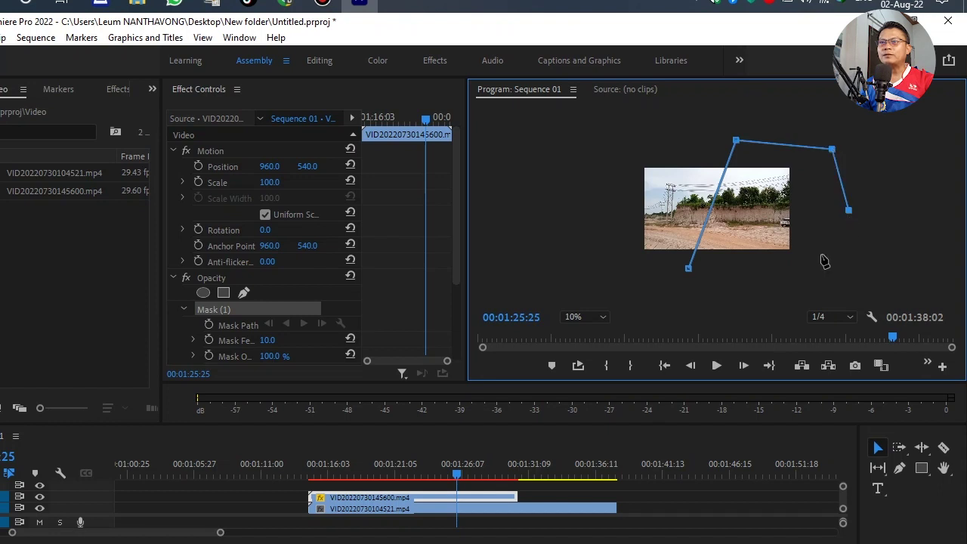
pyautogui.click(788, 288)
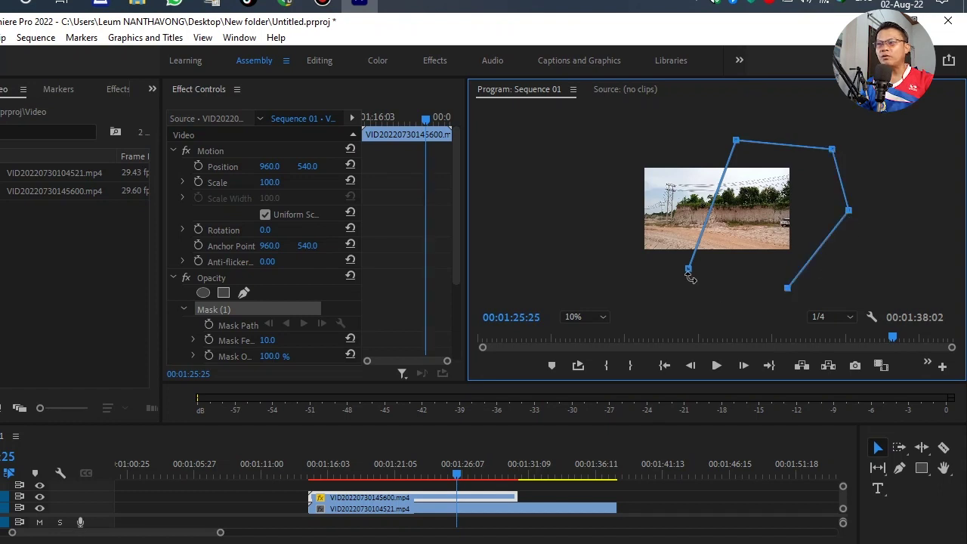
pyautogui.click(720, 270)
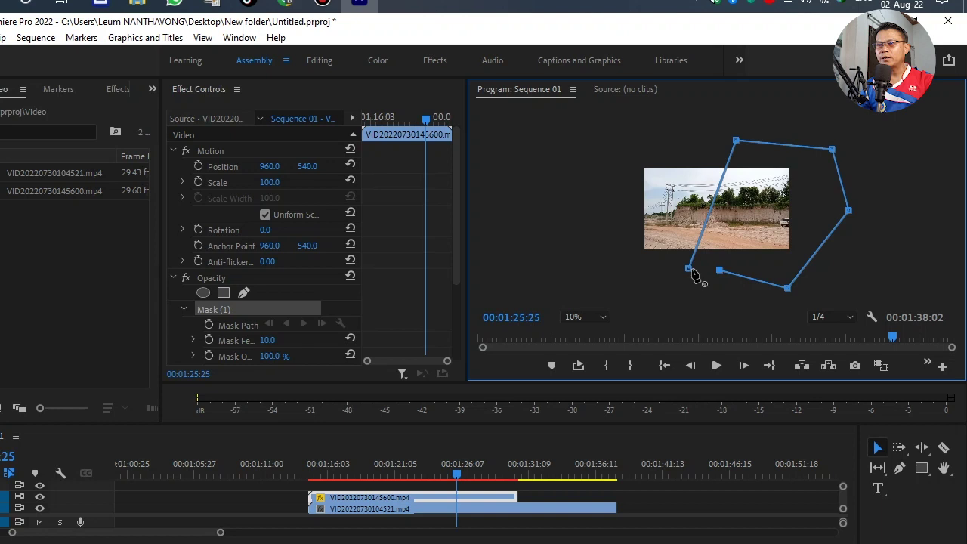
pyautogui.click(688, 269)
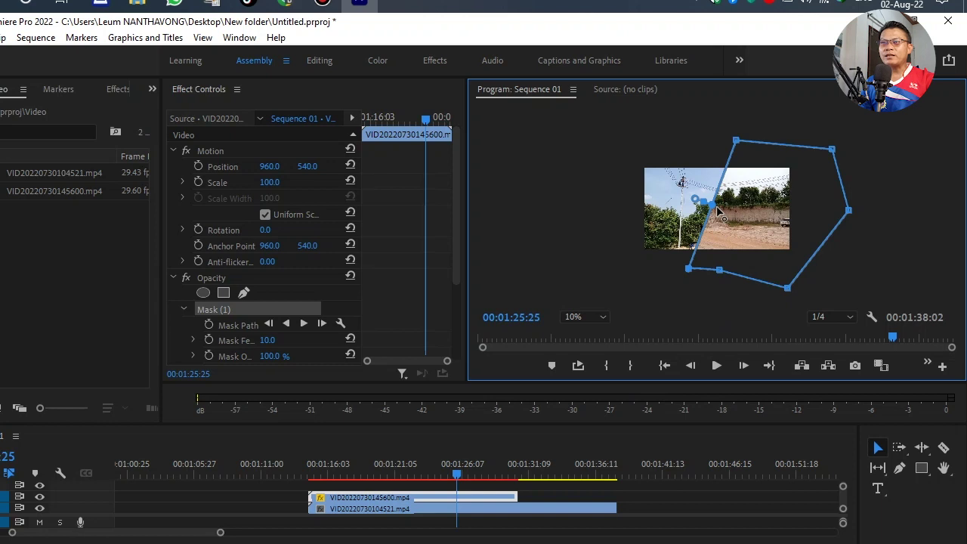
# Show safe margins in the Program monitor and set its zoom to 25%
pyautogui.click(870, 318)
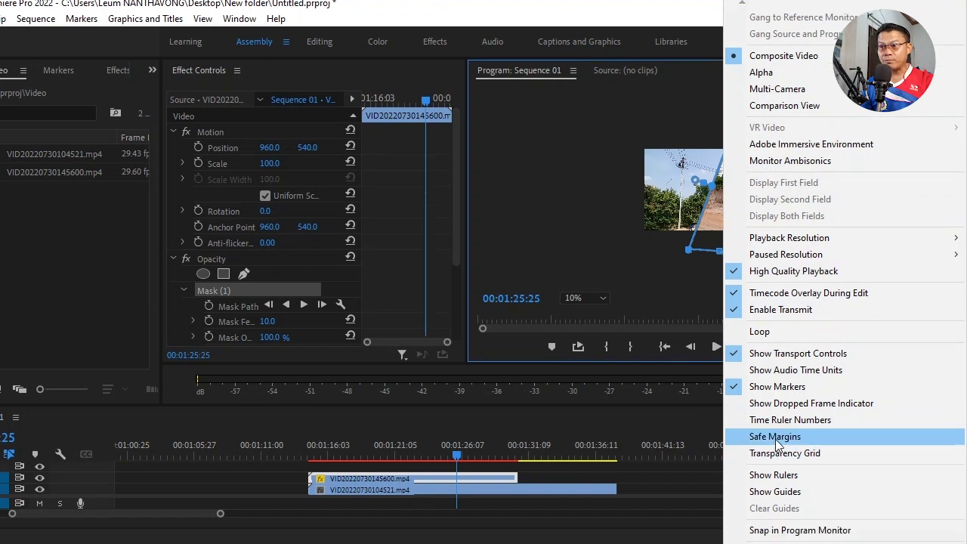
pyautogui.click(777, 442)
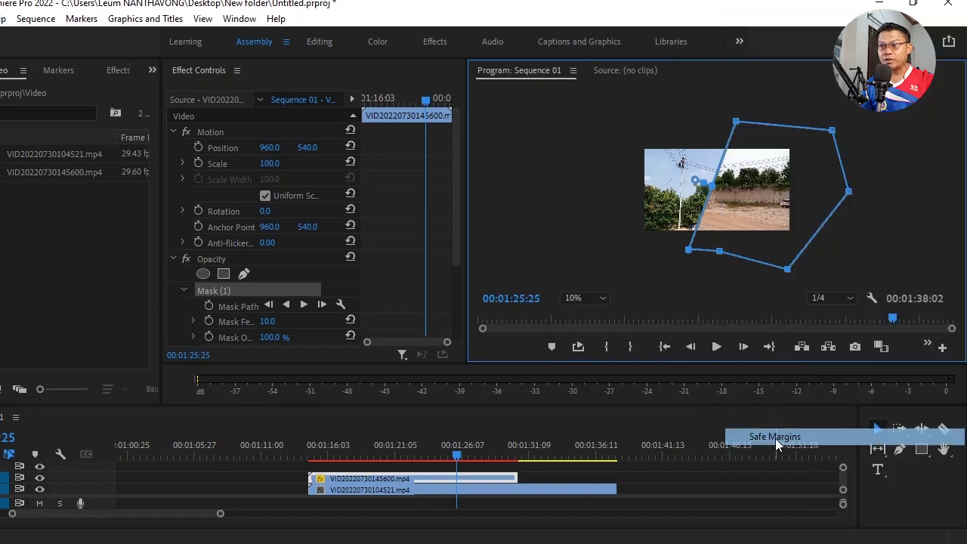
pyautogui.click(603, 298)
pyautogui.click(584, 349)
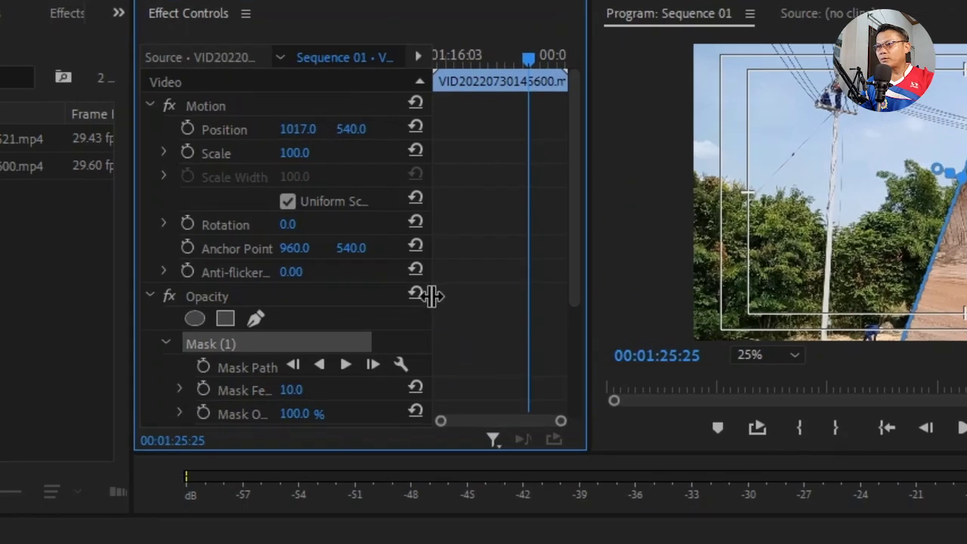
# Widen the property column of Effect Controls and set the Mask Feather of the V2 clip's mask to 0
pyautogui.moveTo(432, 295); pyautogui.dragTo(487, 298)
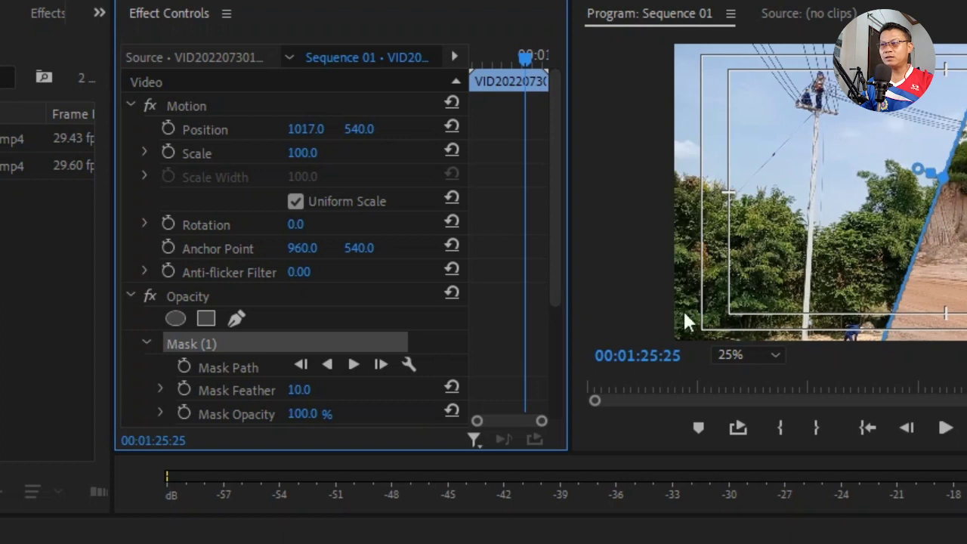
pyautogui.click(300, 389)
pyautogui.write('0')
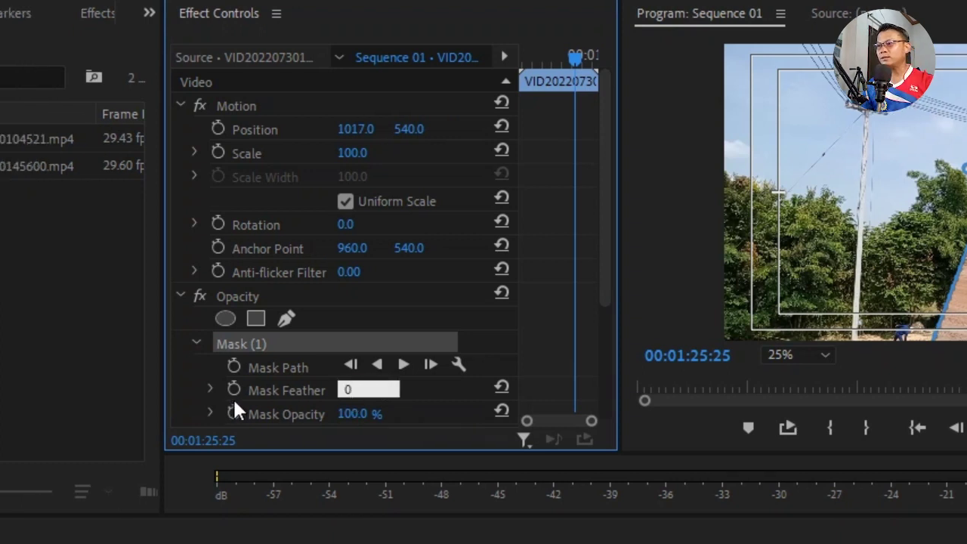
pyautogui.click(61, 382)
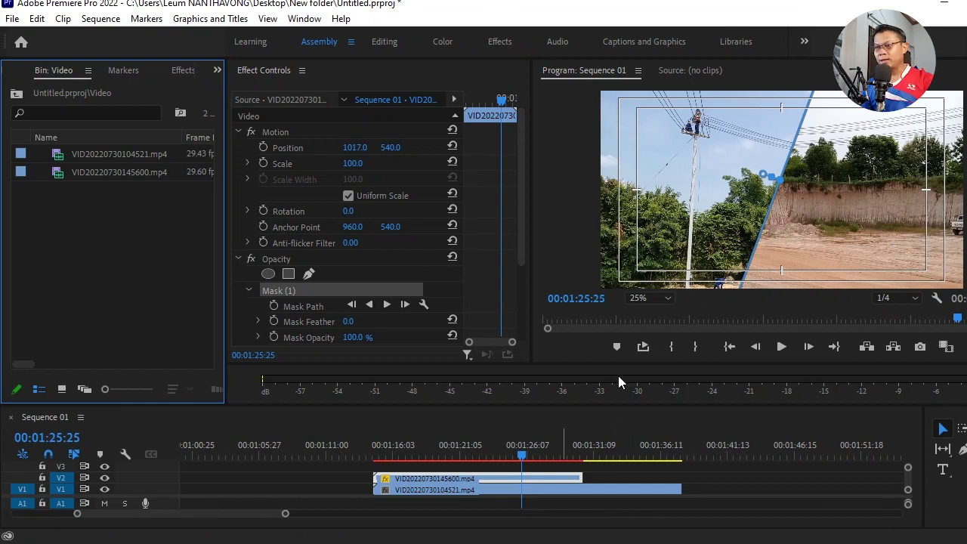
# At 10% Program monitor zoom, draw a closed free-draw opacity mask on VID20220730104521.mp4 on V1, enclosing the frame's left part up to the slanted line
pyautogui.click(668, 300)
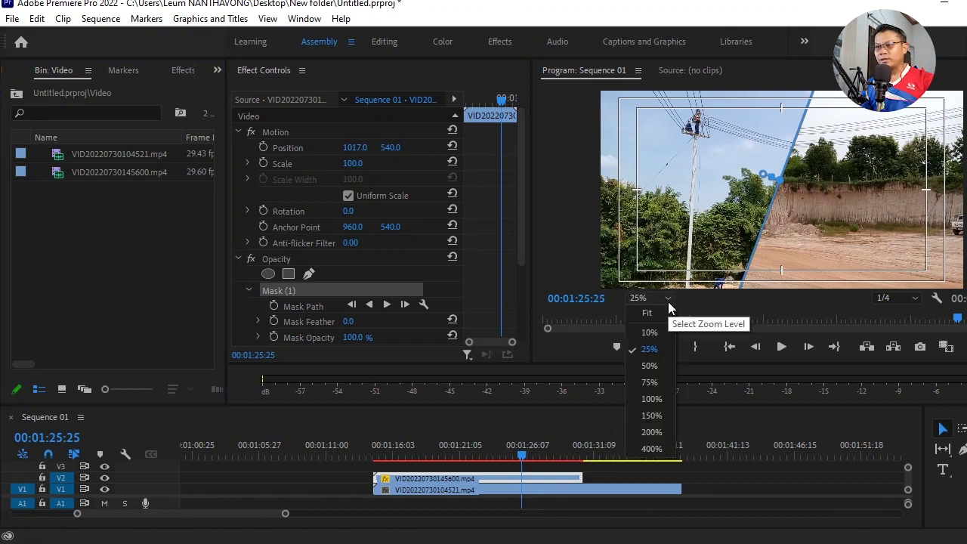
pyautogui.click(645, 314)
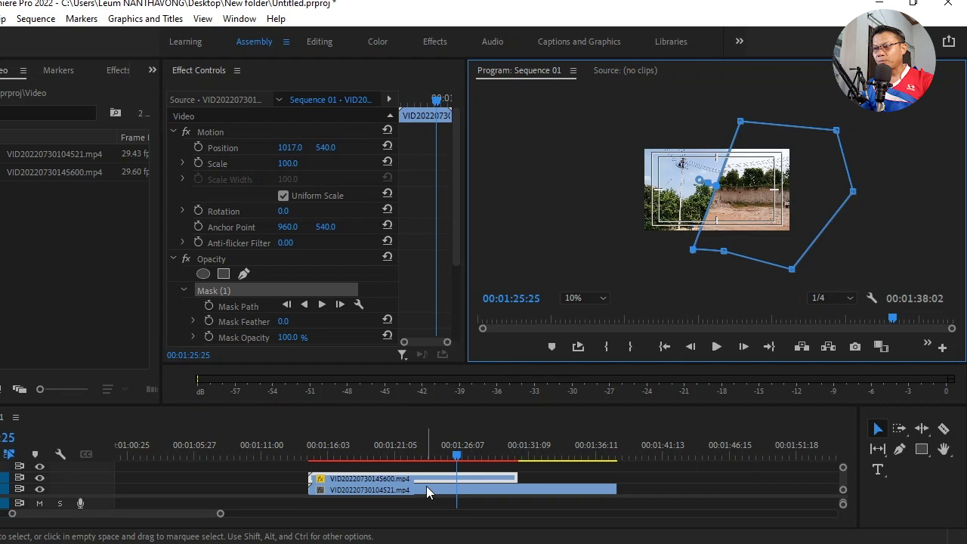
pyautogui.click(423, 487)
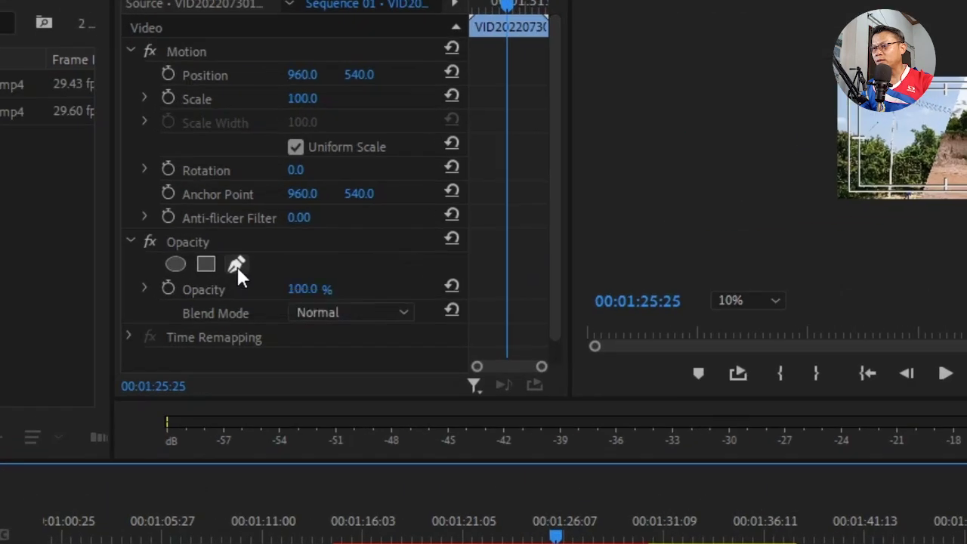
pyautogui.click(244, 275)
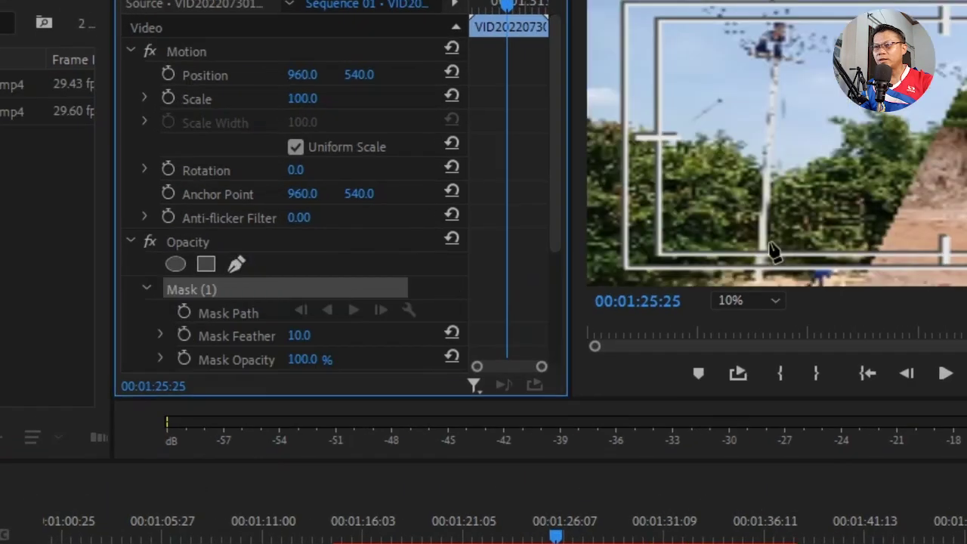
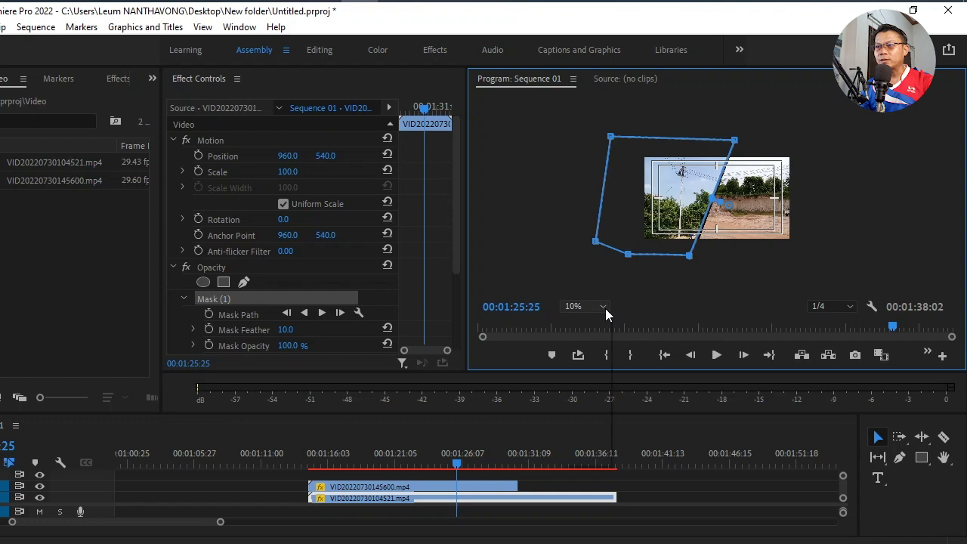
# Set the Program monitor zoom to 25% and examine the slanted dividing line between the two masked clips along the frame's height
pyautogui.click(584, 357)
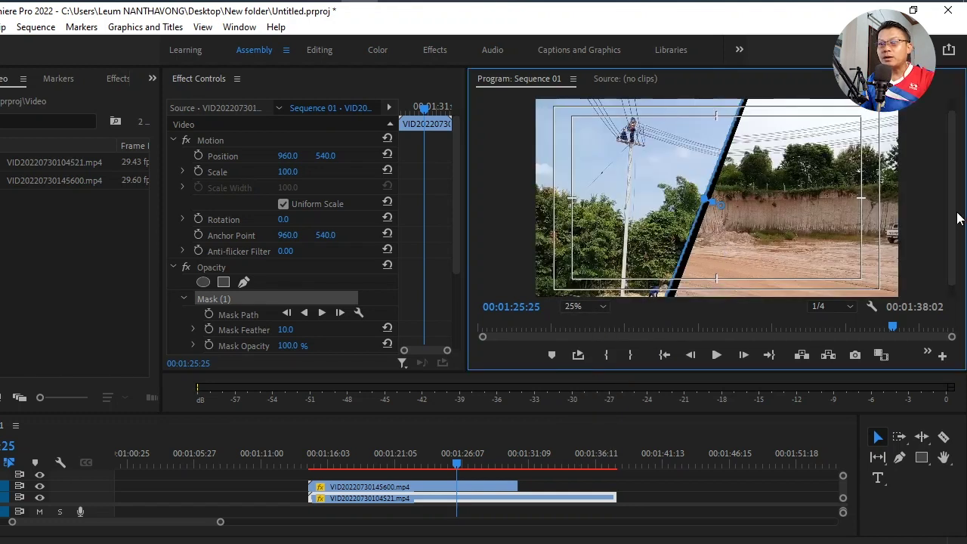
pyautogui.moveTo(958, 207); pyautogui.dragTo(956, 270)
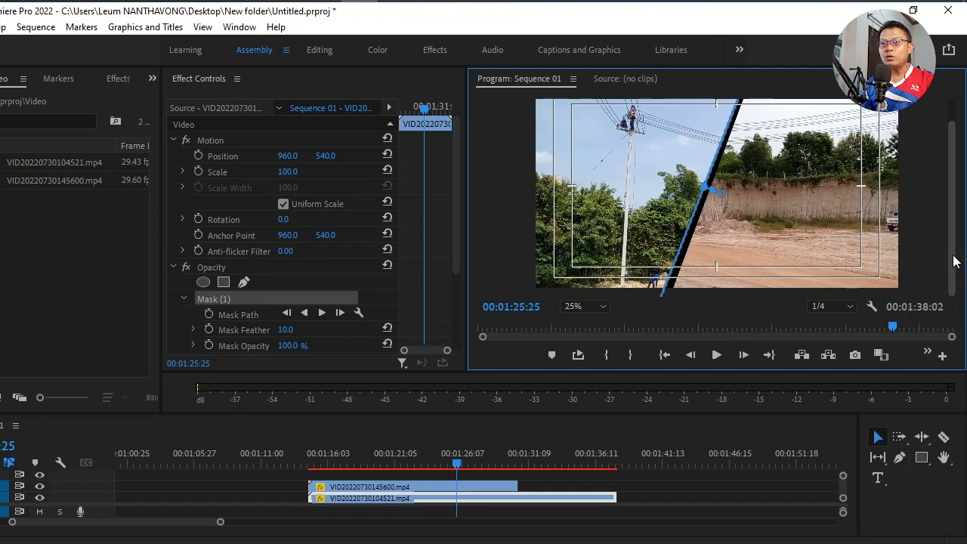
pyautogui.moveTo(954, 254); pyautogui.dragTo(958, 161)
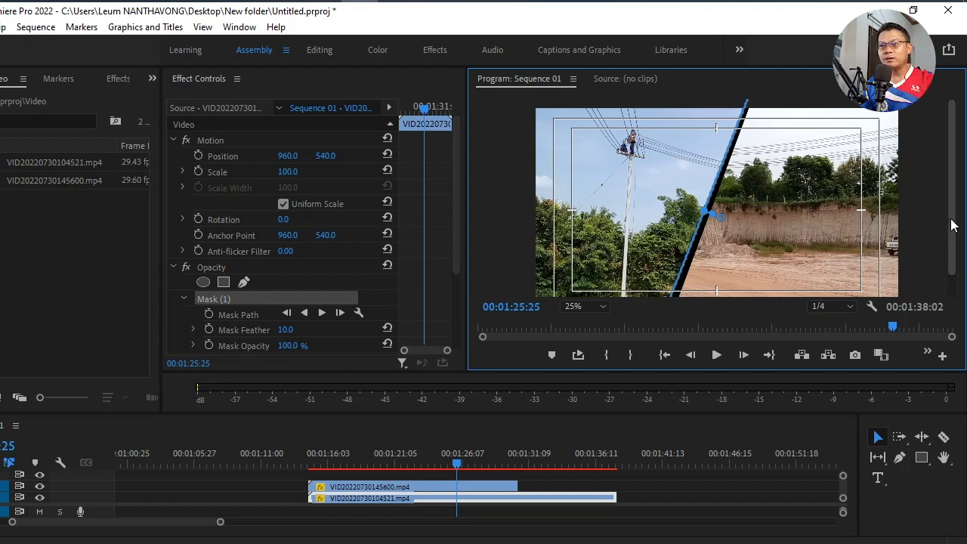
# At 10% Program monitor zoom, adjust the V1 mask's two points on the slanted edge, and check the dividing line deselected at 25%
pyautogui.moveTo(954, 223); pyautogui.dragTo(965, 301)
pyautogui.click(599, 307)
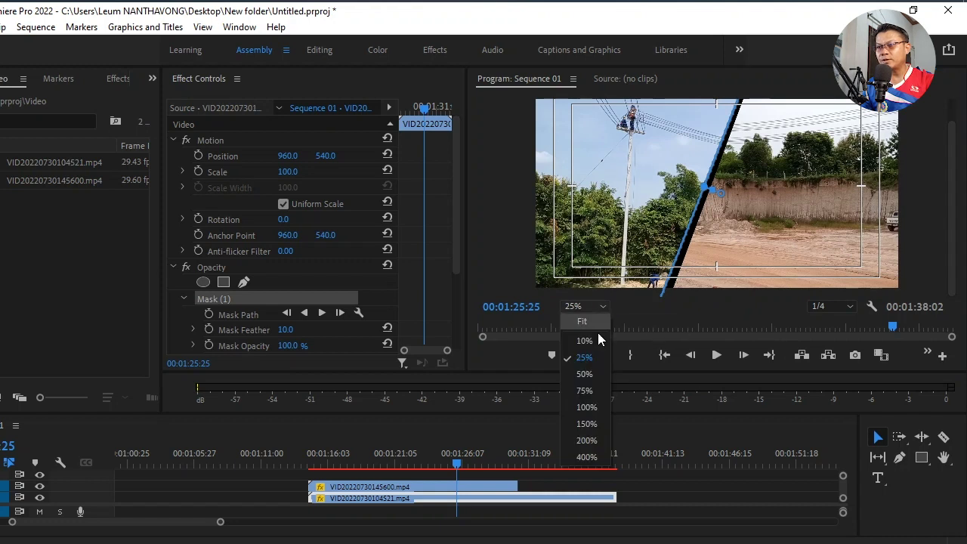
pyautogui.click(590, 340)
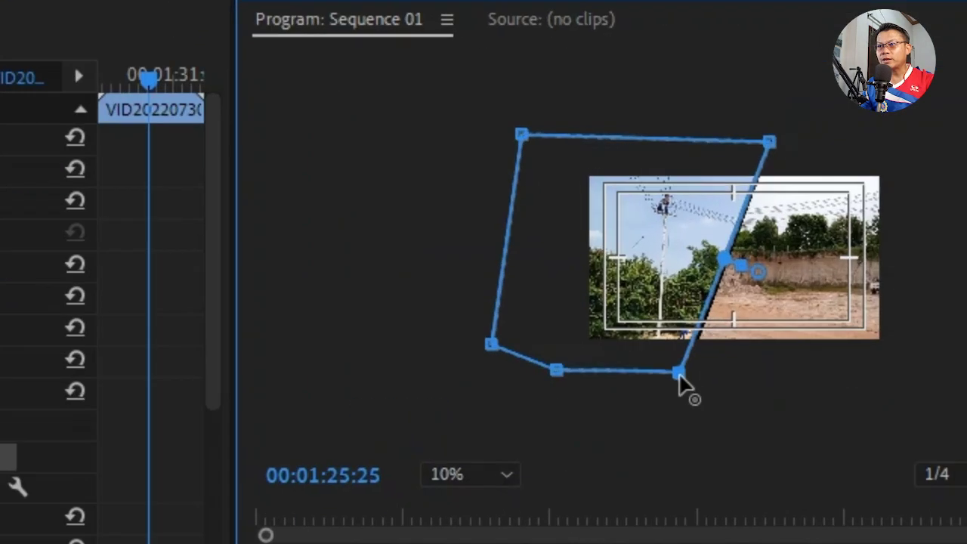
pyautogui.moveTo(678, 372); pyautogui.dragTo(655, 403)
pyautogui.moveTo(687, 374)
pyautogui.mouseDown()
pyautogui.moveTo(691, 384)
pyautogui.moveTo(686, 376)
pyautogui.mouseUp()
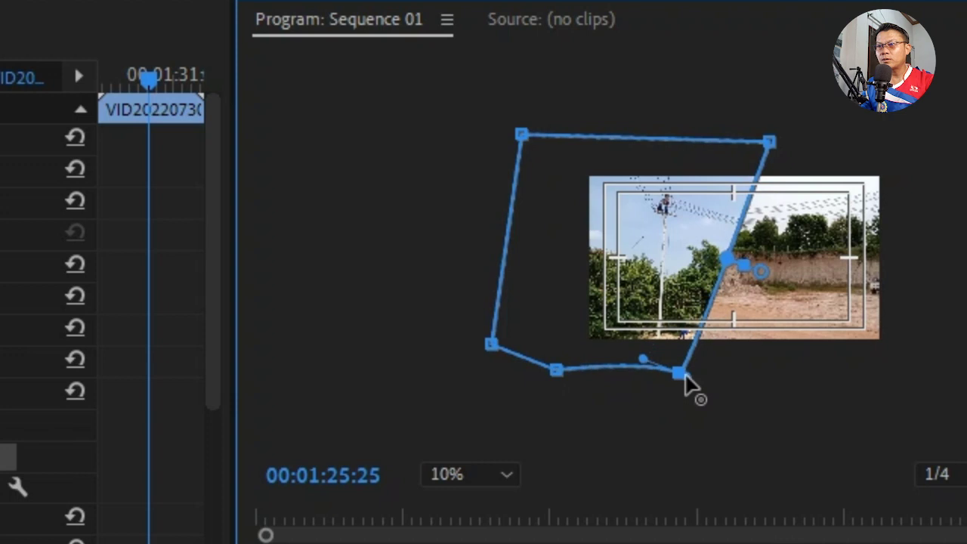
pyautogui.moveTo(769, 142)
pyautogui.mouseDown()
pyautogui.moveTo(757, 145)
pyautogui.moveTo(767, 144)
pyautogui.mouseUp()
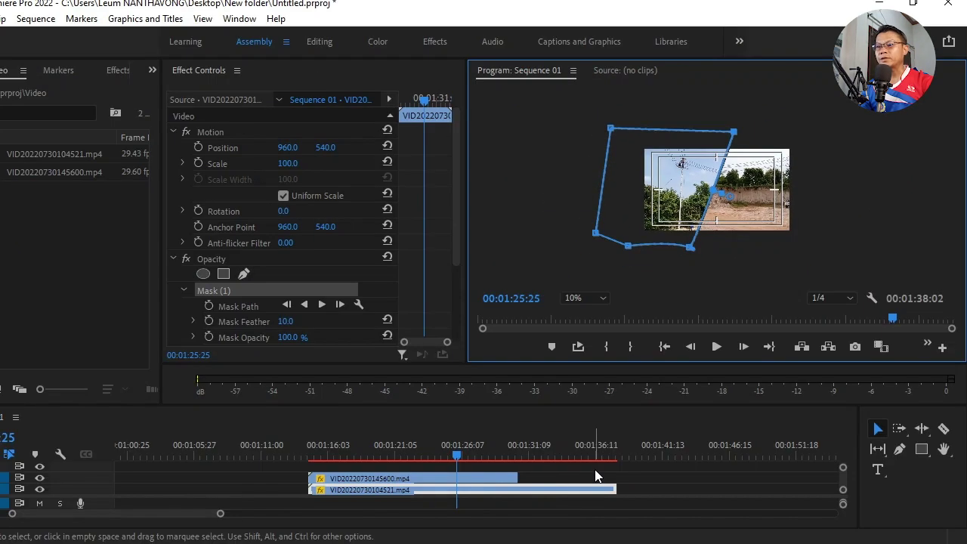
pyautogui.click(596, 468)
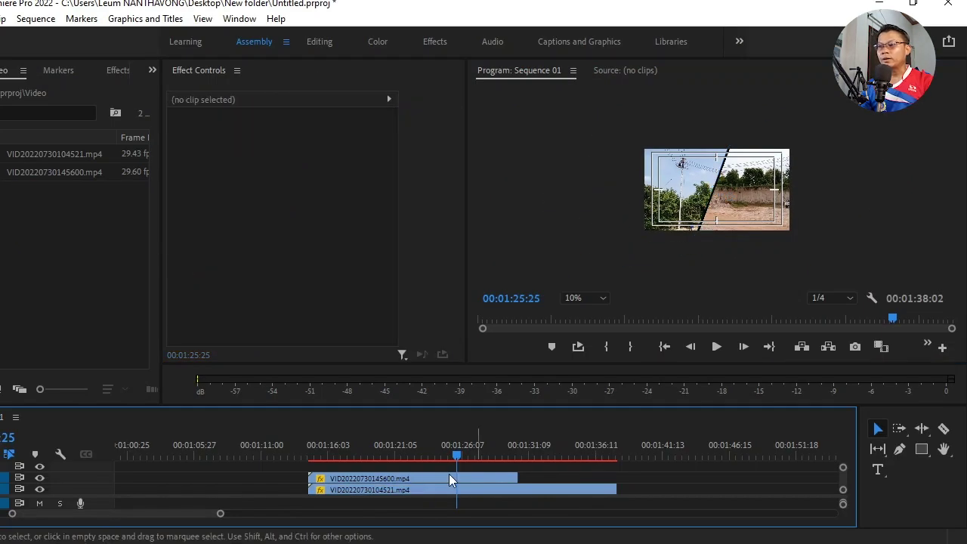
pyautogui.click(601, 299)
pyautogui.click(591, 351)
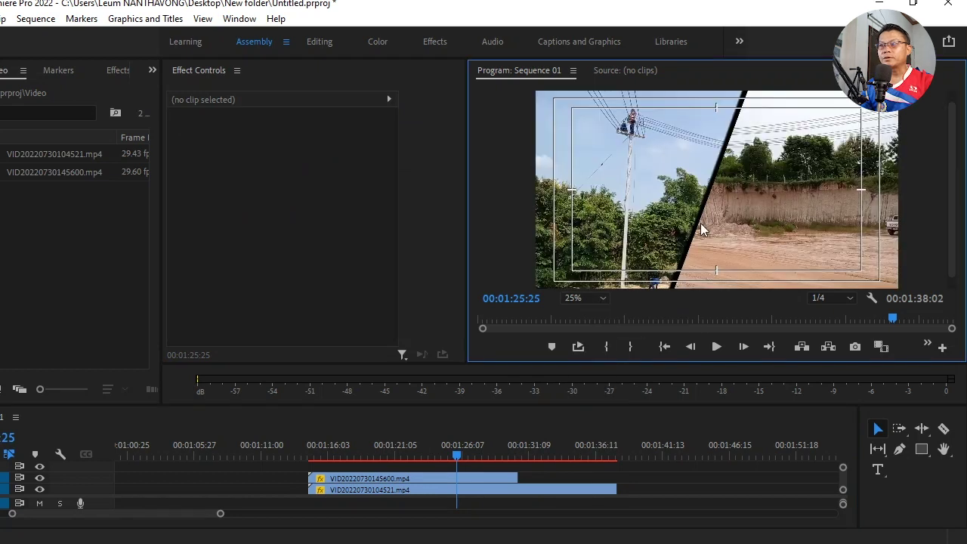
# Reselect the V1 clip's mask and fine-tune its upper and lower slanted-edge points at 10% zoom, finishing with the view at 25%
pyautogui.click(494, 489)
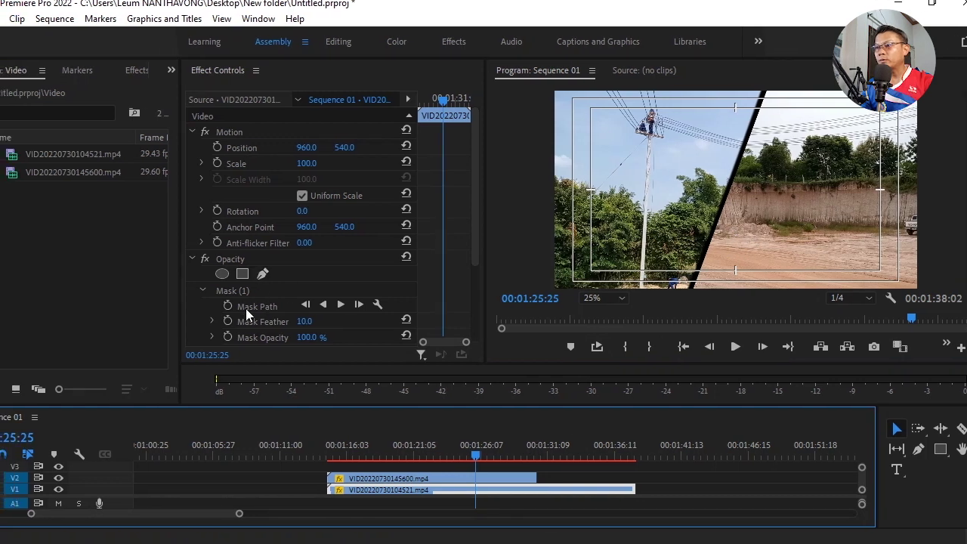
pyautogui.click(233, 291)
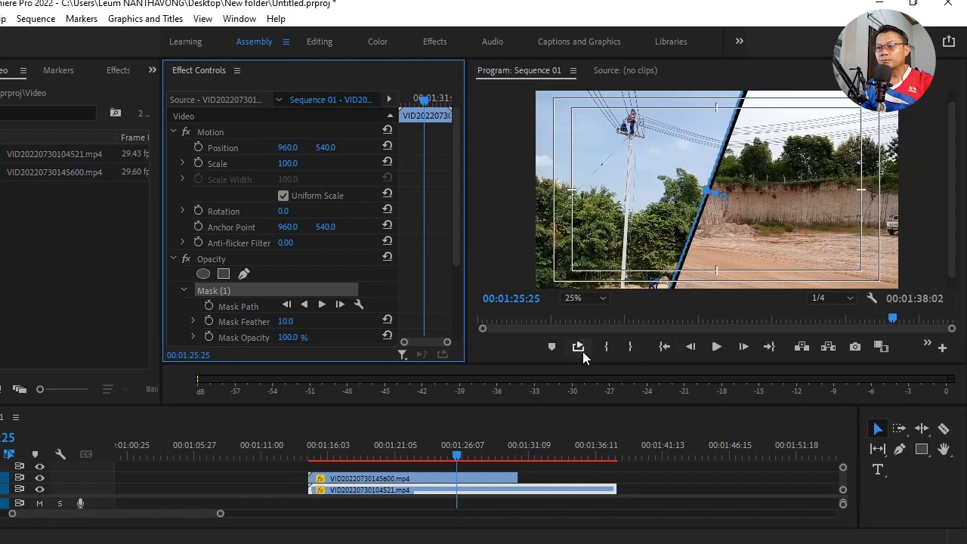
pyautogui.click(603, 298)
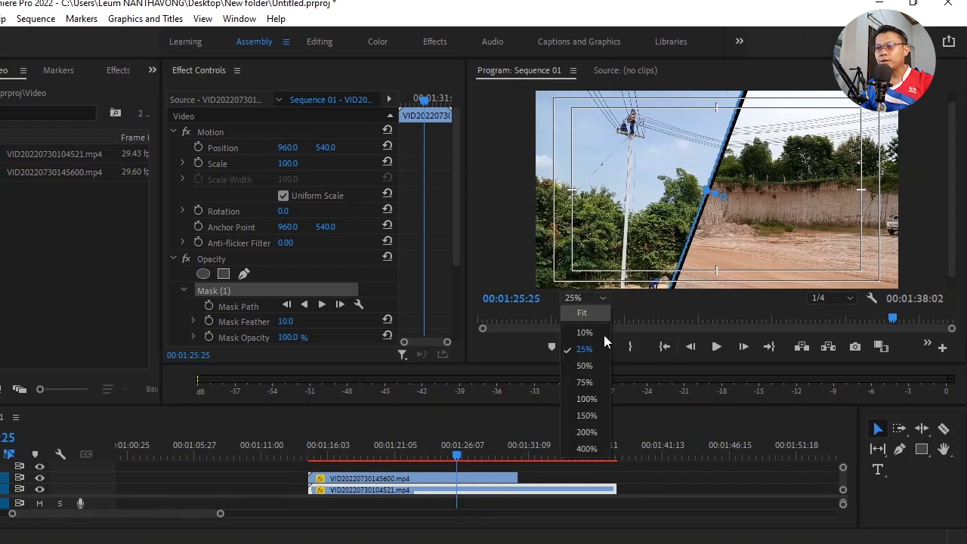
pyautogui.click(587, 334)
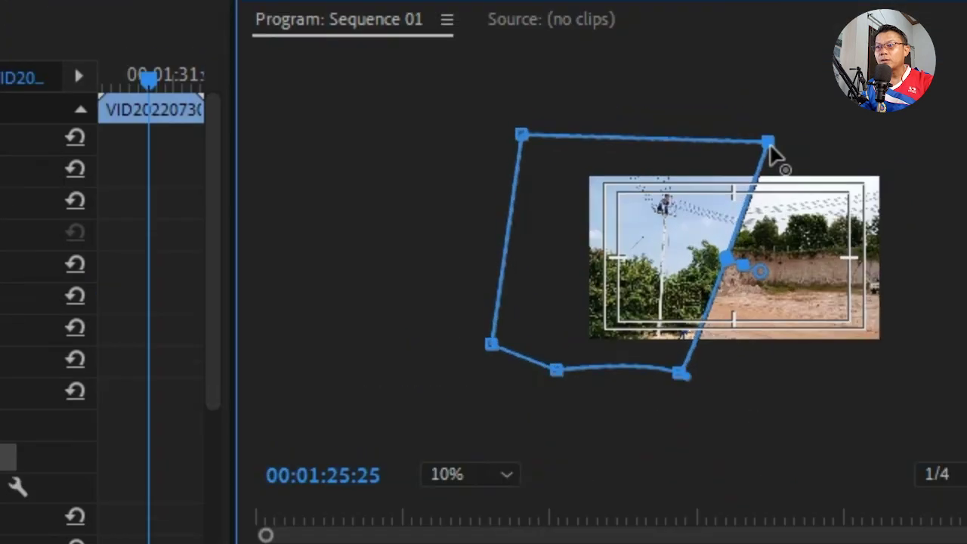
pyautogui.moveTo(779, 144); pyautogui.dragTo(771, 139)
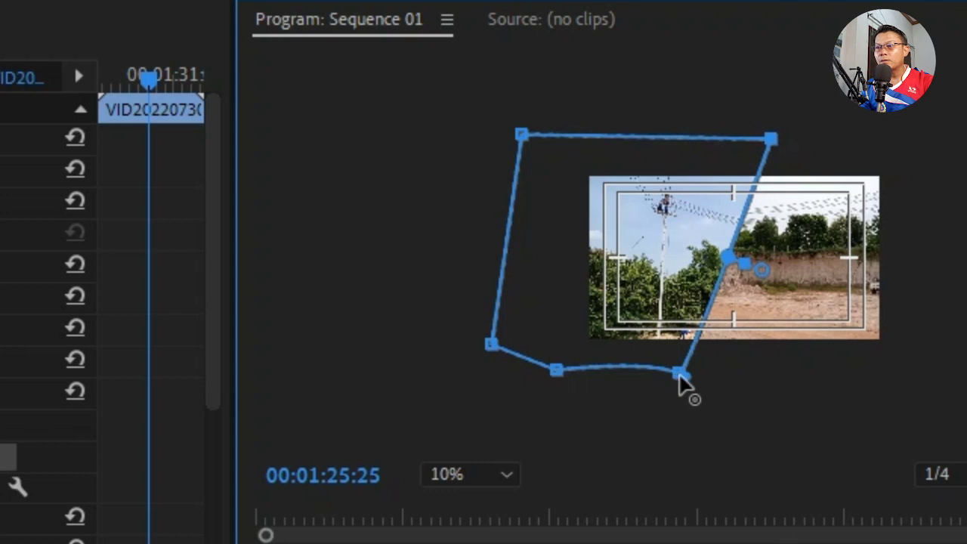
pyautogui.moveTo(688, 376); pyautogui.dragTo(685, 376)
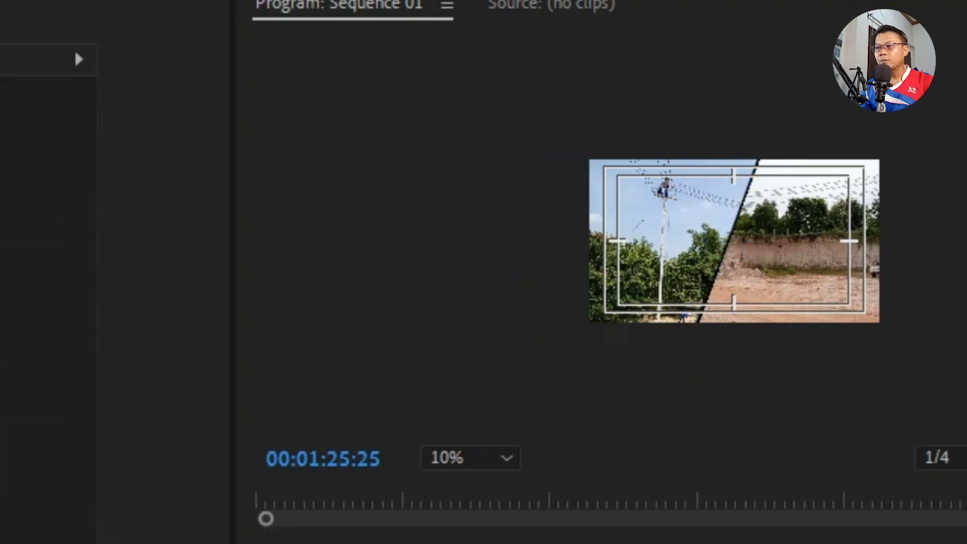
pyautogui.click(506, 458)
pyautogui.click(453, 541)
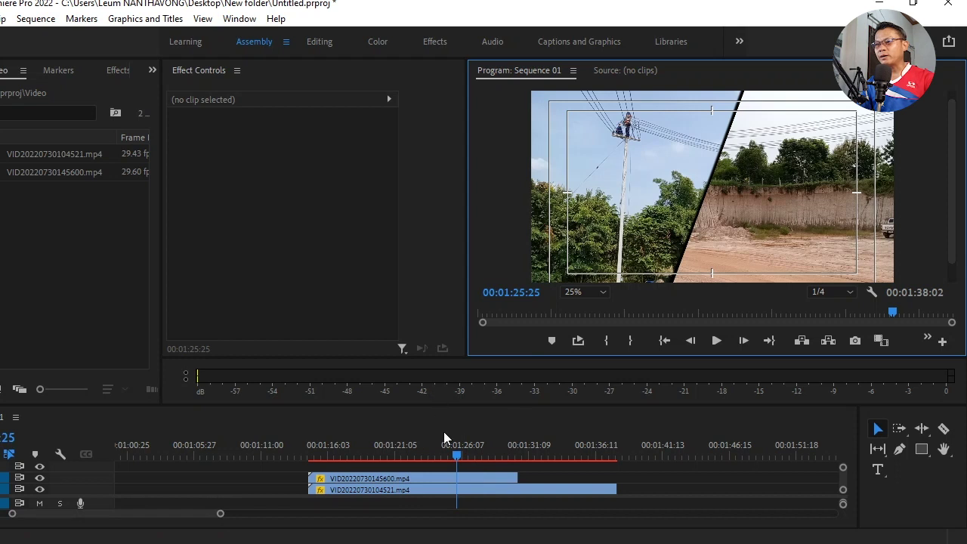
# Preview the split screen from the start of the stacked clips and hide the safe margins in the Program monitor
pyautogui.moveTo(457, 454); pyautogui.dragTo(298, 459)
pyautogui.press('space')
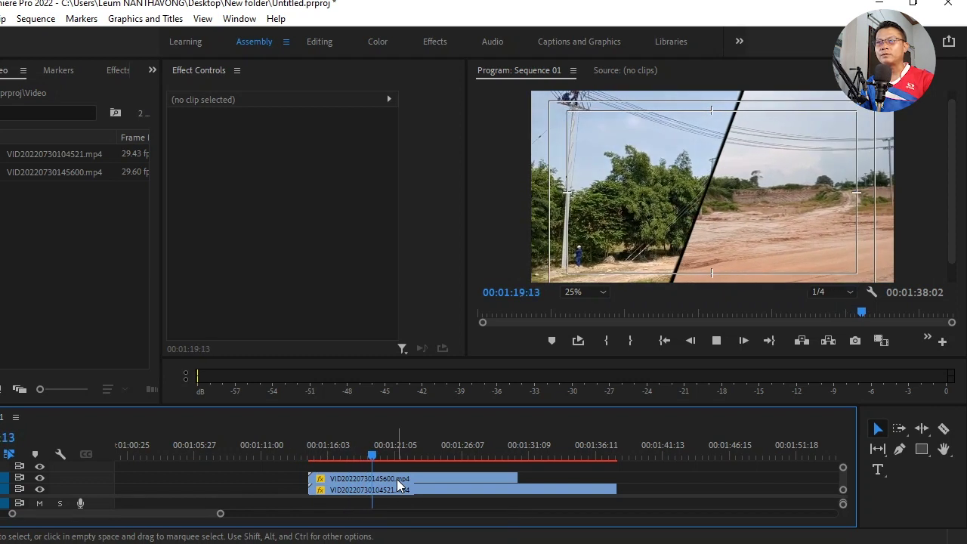
pyautogui.press('space')
pyautogui.click(872, 293)
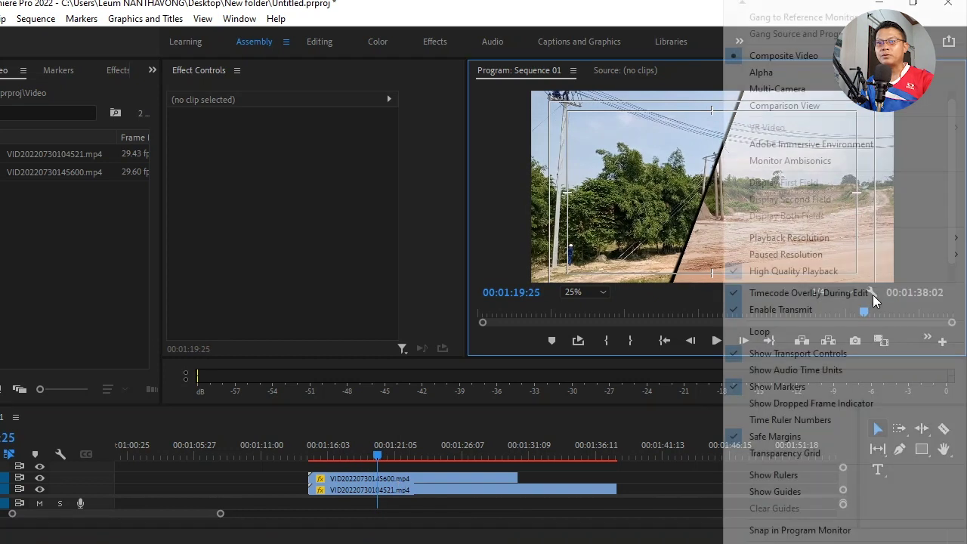
pyautogui.click(736, 440)
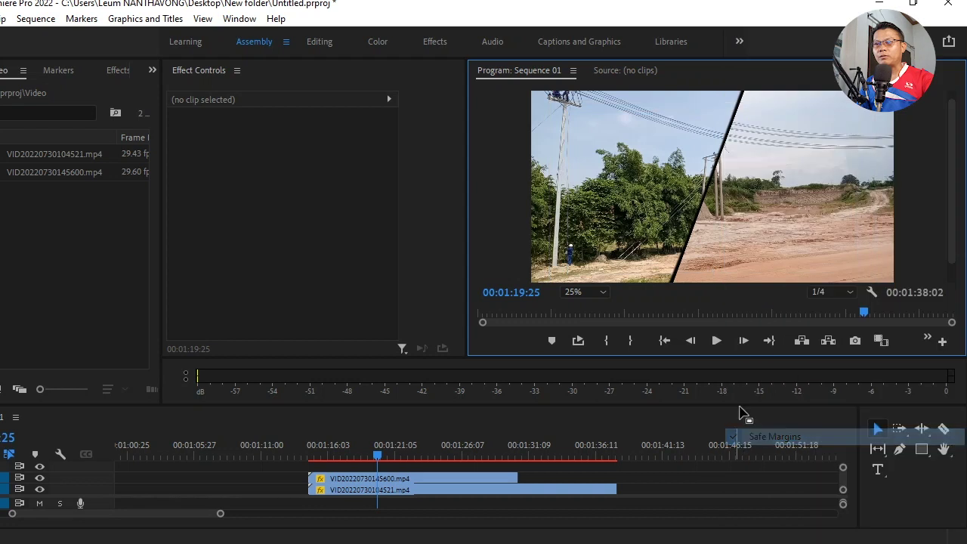
pyautogui.moveTo(378, 457); pyautogui.dragTo(309, 456)
pyautogui.press('space')
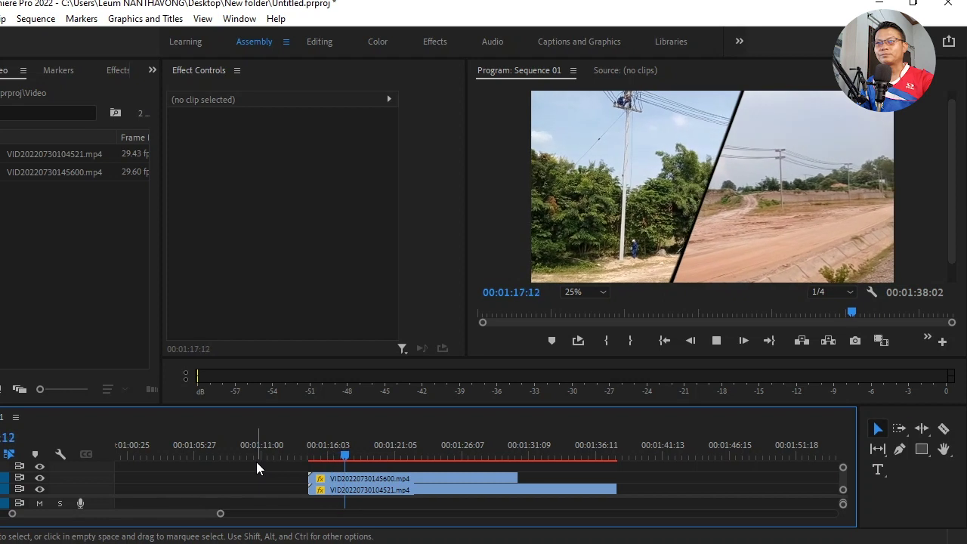
pyautogui.press('space')
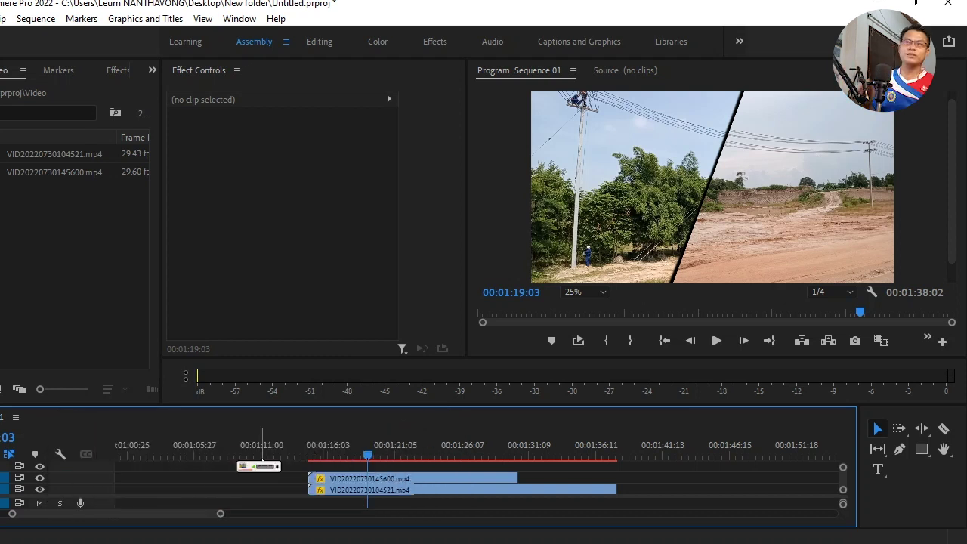
# Move the playhead from the clips' start to 00:01:15:18 and add a Position keyframe to VID20220730145600.mp4 on V2
pyautogui.press('Up')
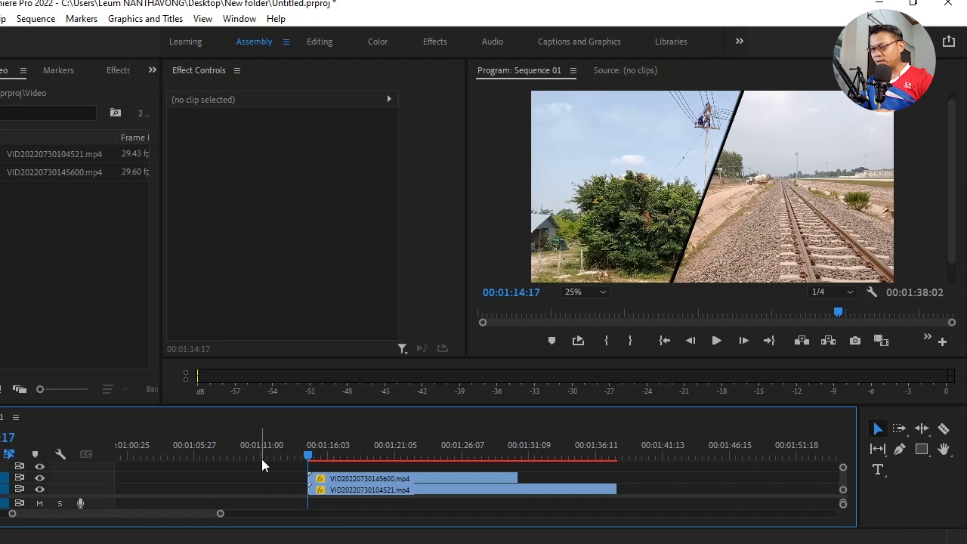
pyautogui.hotkey('shift', 'Right')
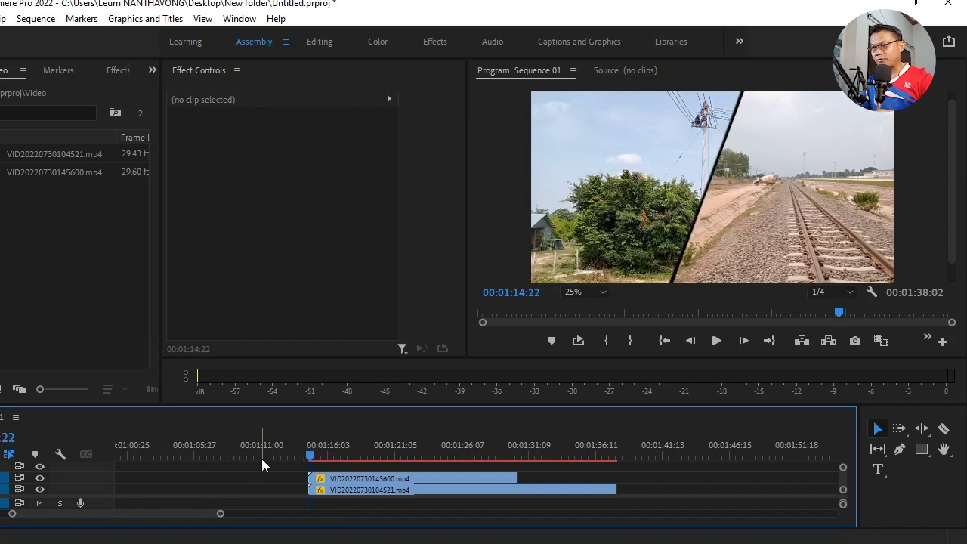
pyautogui.hotkey('shift', 'Right')
pyautogui.hotkey('shift', 'Right')
pyautogui.hotkey('shift', 'Right')
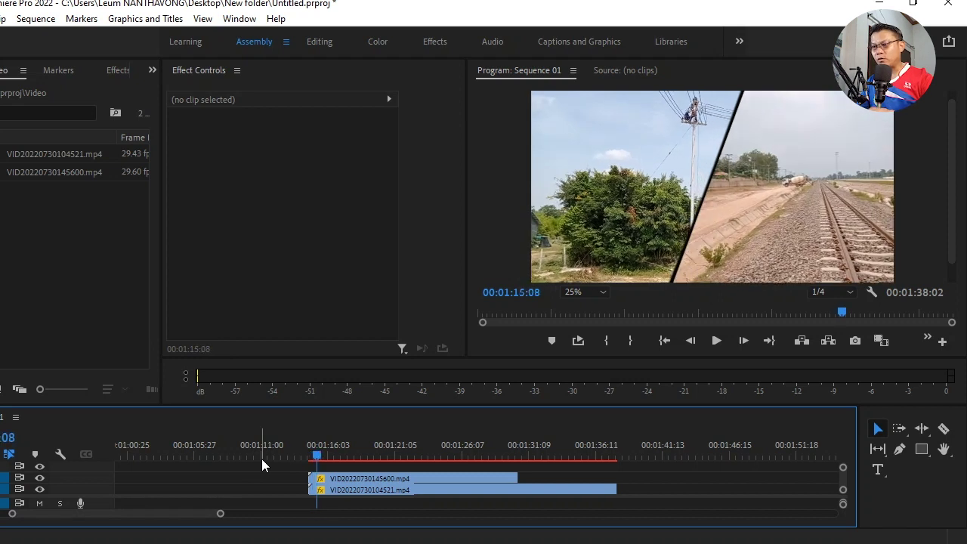
pyautogui.hotkey('shift', 'Right')
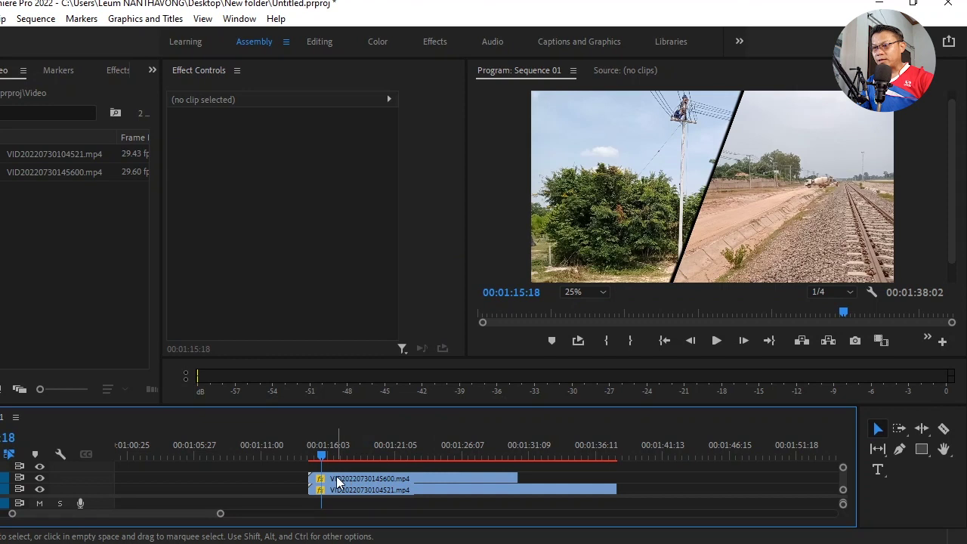
pyautogui.click(336, 478)
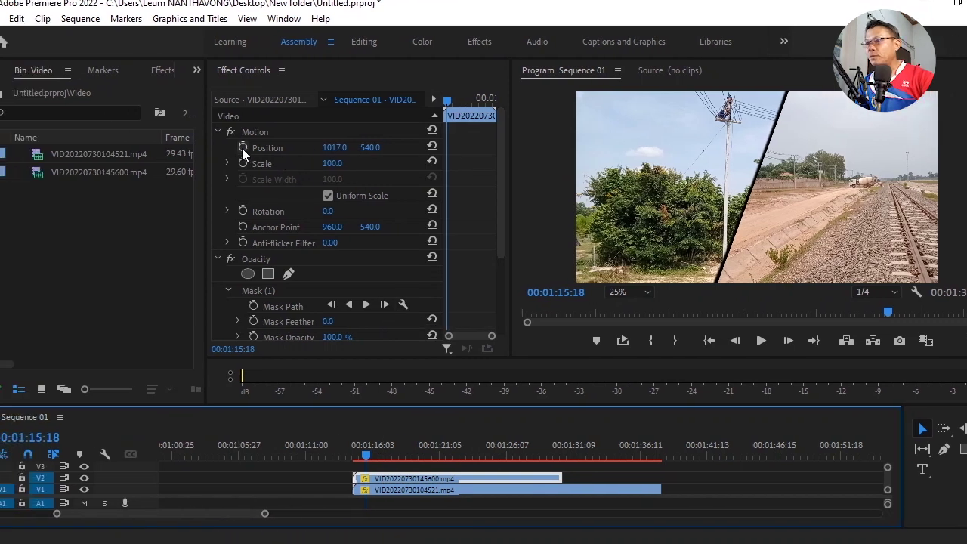
pyautogui.click(242, 146)
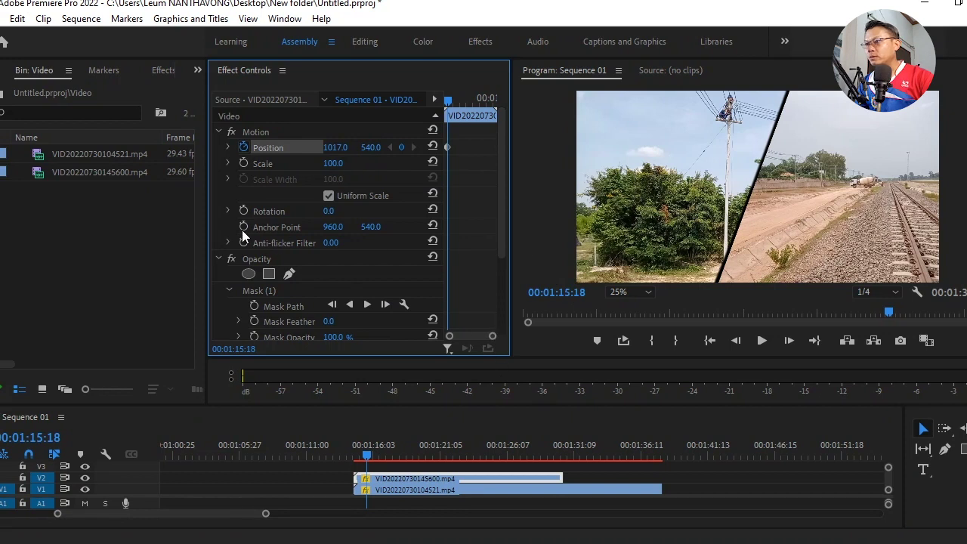
# Enlarge the keyframe area of Effect Controls and zoom its timeline in around the V2 clip's Position keyframe
pyautogui.moveTo(204, 199); pyautogui.dragTo(140, 198)
pyautogui.moveTo(439, 281); pyautogui.dragTo(375, 263)
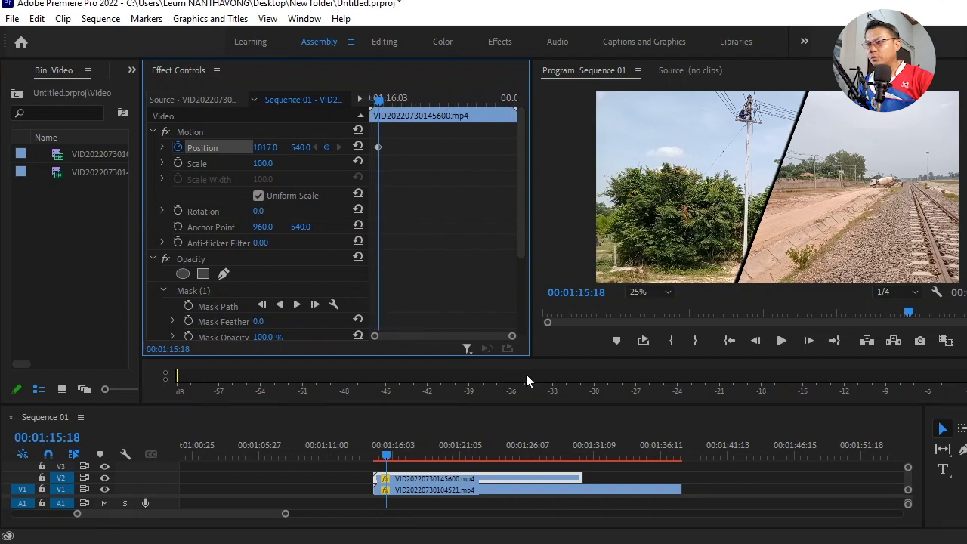
pyautogui.moveTo(513, 336); pyautogui.dragTo(448, 336)
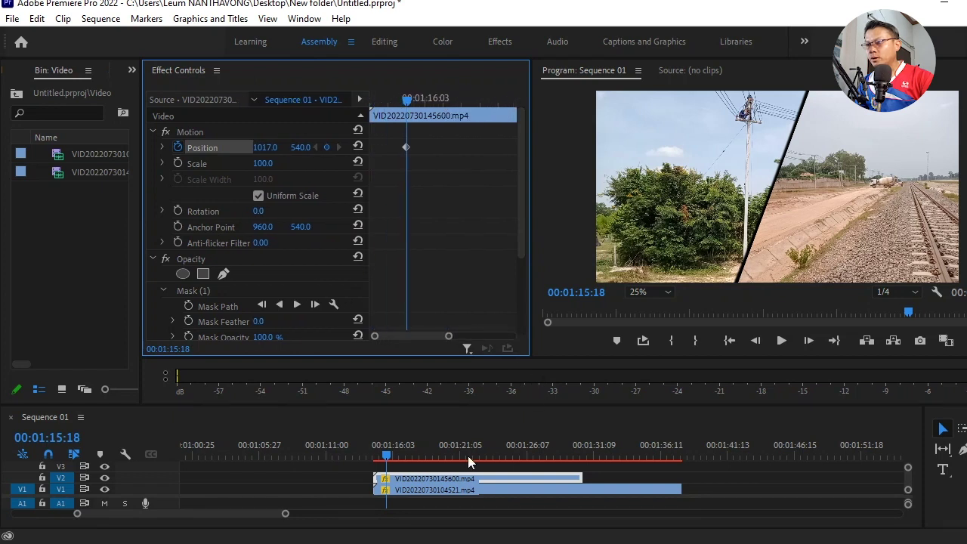
# Add a Position keyframe to VID20220730104521.mp4 on V1 at 00:01:15:18 and zoom in on its keyframe timeline
pyautogui.click(404, 489)
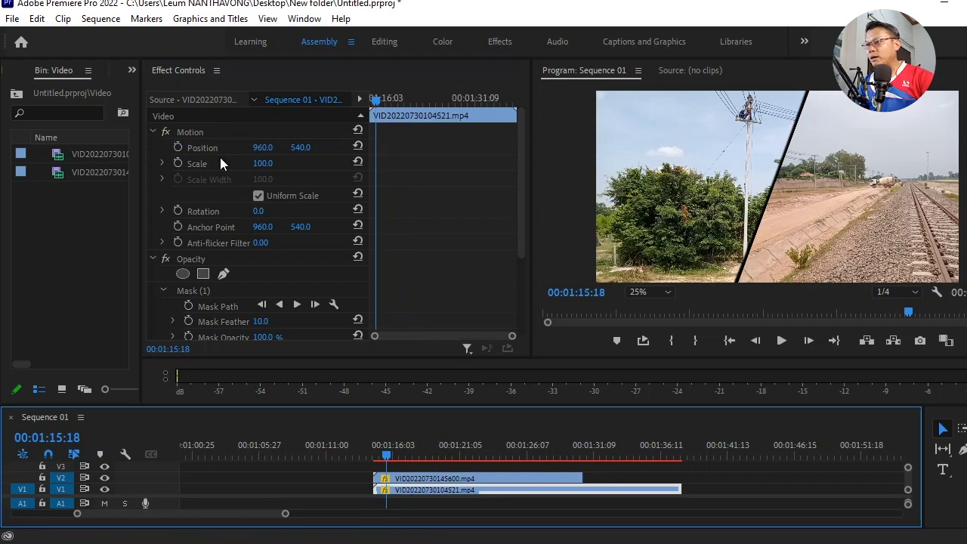
pyautogui.click(178, 148)
pyautogui.moveTo(512, 338); pyautogui.dragTo(466, 336)
# Examine the Position keyframes of the V2 and V1 clips in turn on the zoomed-in keyframe timeline
pyautogui.click(428, 481)
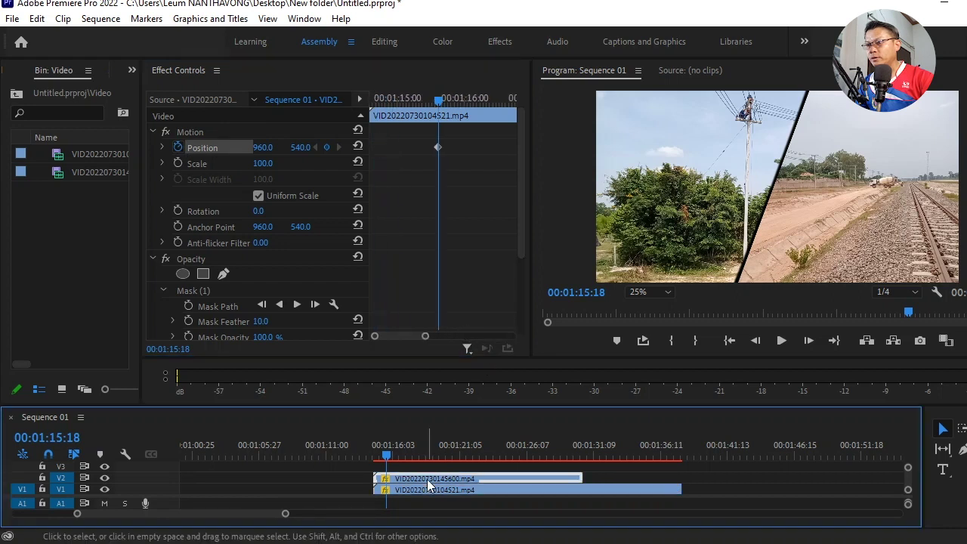
pyautogui.moveTo(512, 337); pyautogui.dragTo(473, 337)
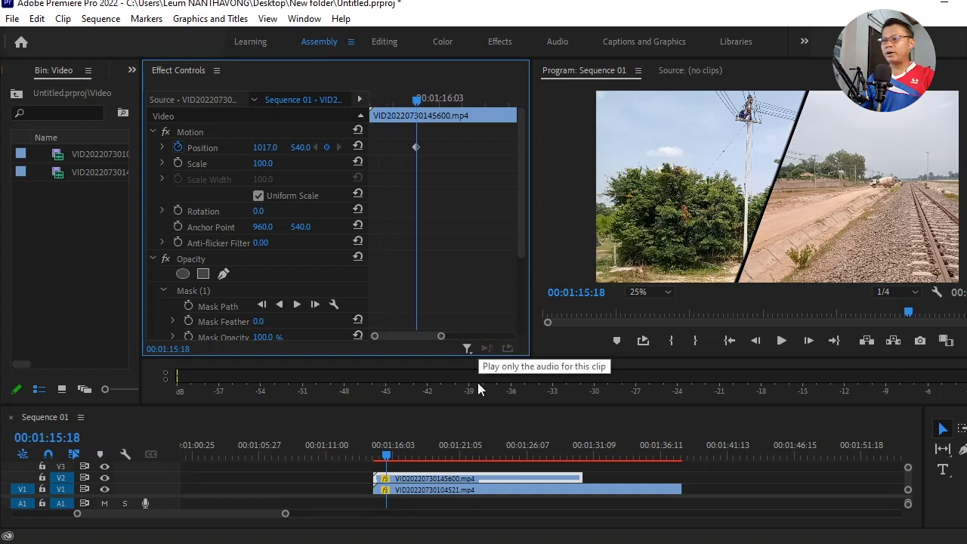
pyautogui.click(442, 489)
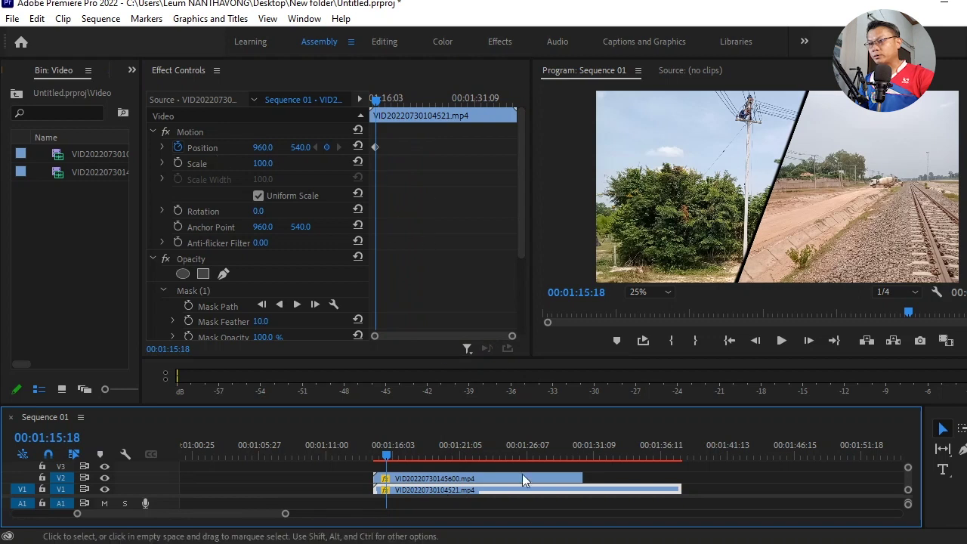
pyautogui.click(512, 337)
pyautogui.moveTo(470, 335); pyautogui.dragTo(453, 335)
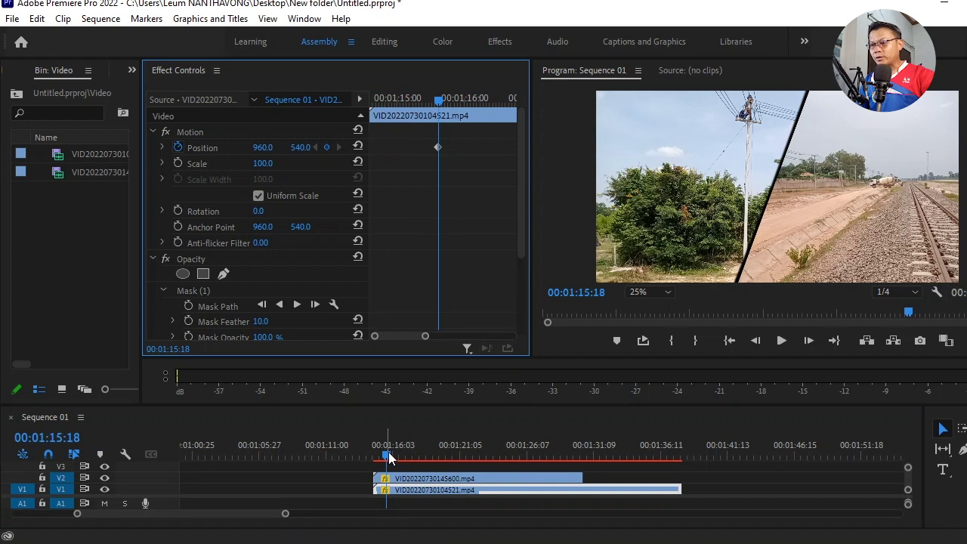
# Preview the sequence from the clips' start, and return the playhead to the V2 clip's Position keyframe in an enlarged, zoomed-in keyframe area
pyautogui.press('Up')
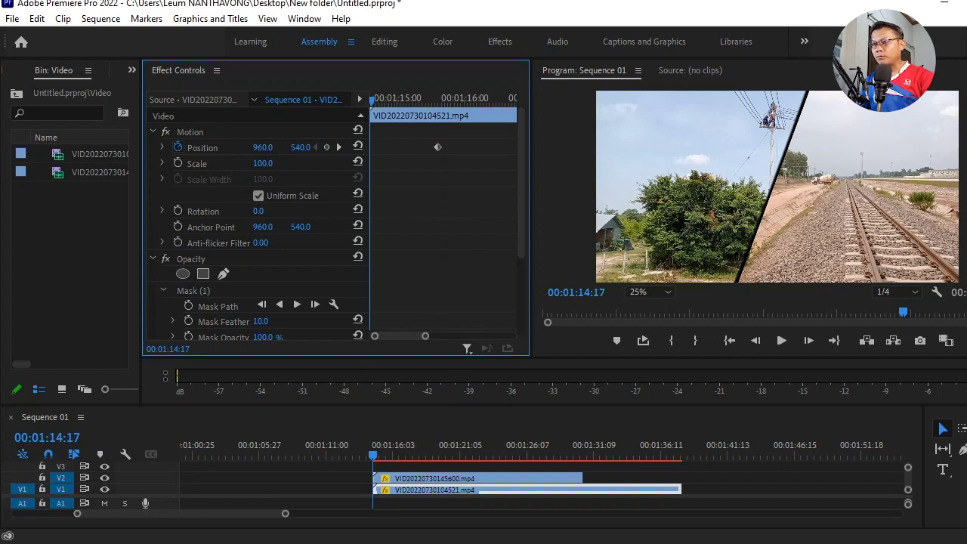
pyautogui.press('space')
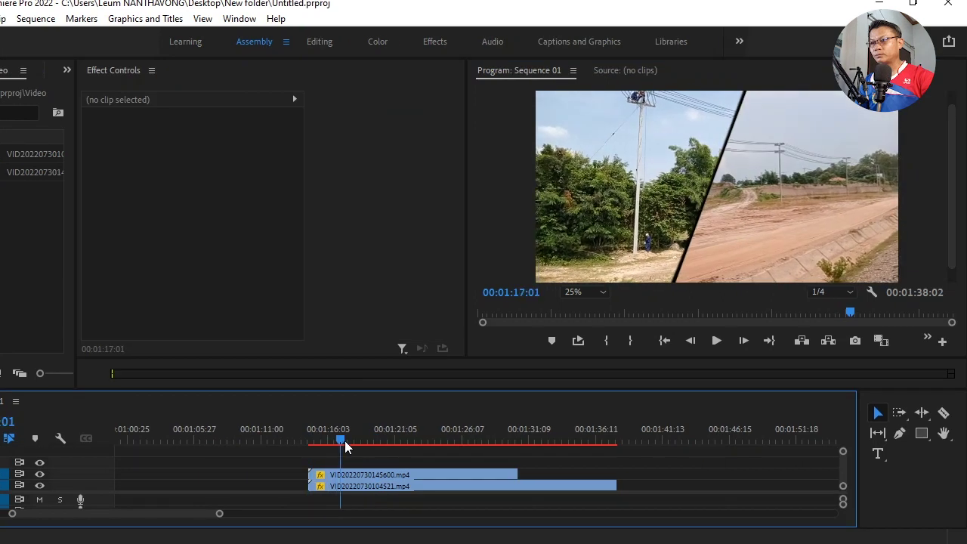
pyautogui.click(369, 476)
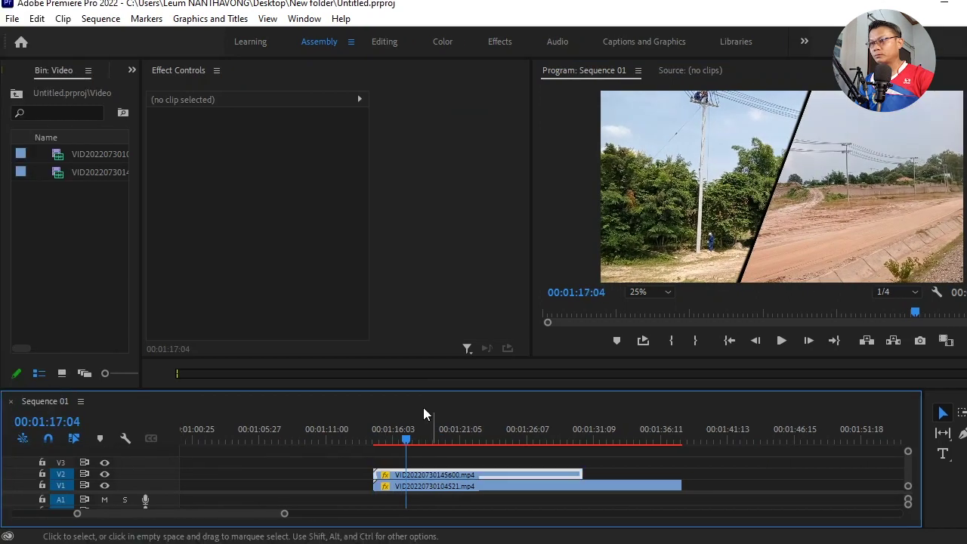
pyautogui.moveTo(511, 337); pyautogui.dragTo(474, 336)
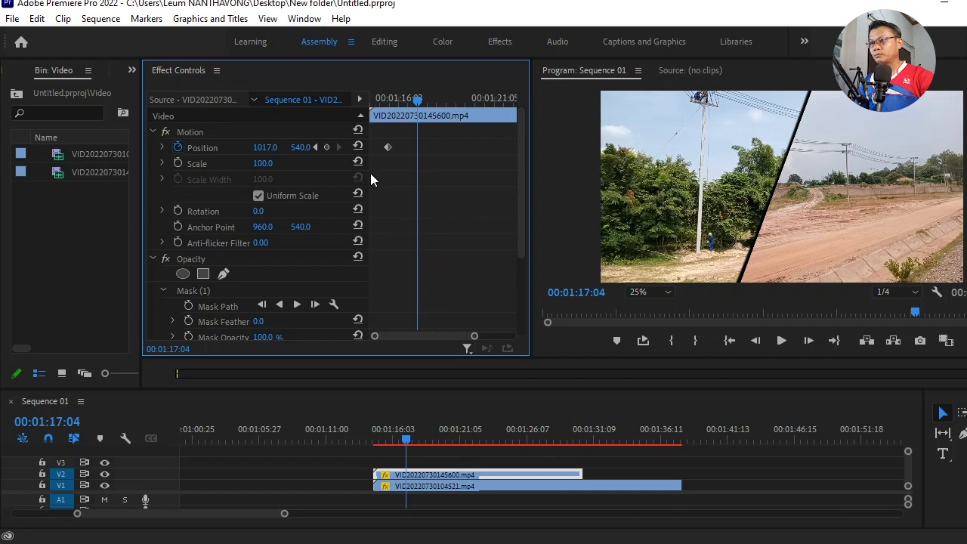
pyautogui.moveTo(141, 179); pyautogui.dragTo(101, 180)
pyautogui.click(298, 146)
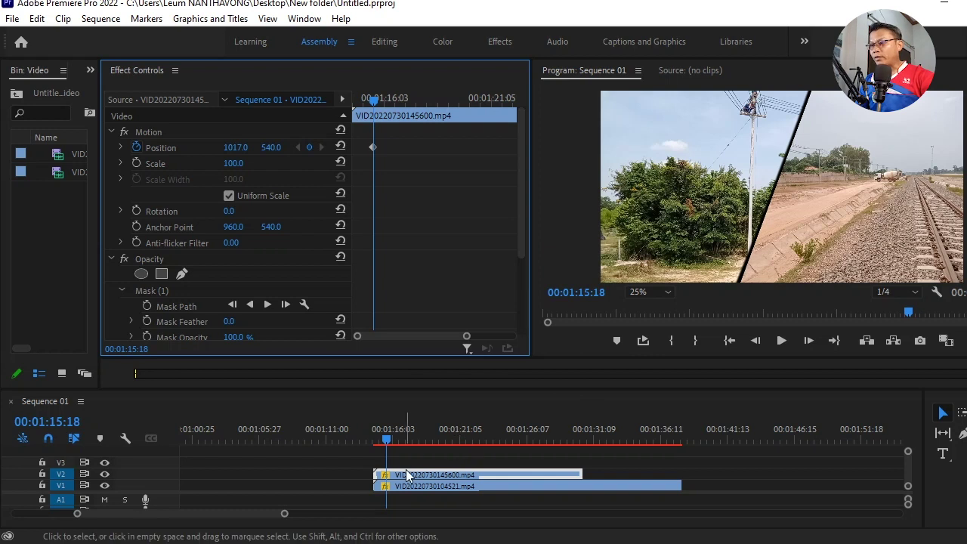
# At the clips' start, 00:01:14:17, set the V2 clip's horizontal Position to 2201 to move the right half out of frame
pyautogui.moveTo(387, 443); pyautogui.dragTo(373, 434)
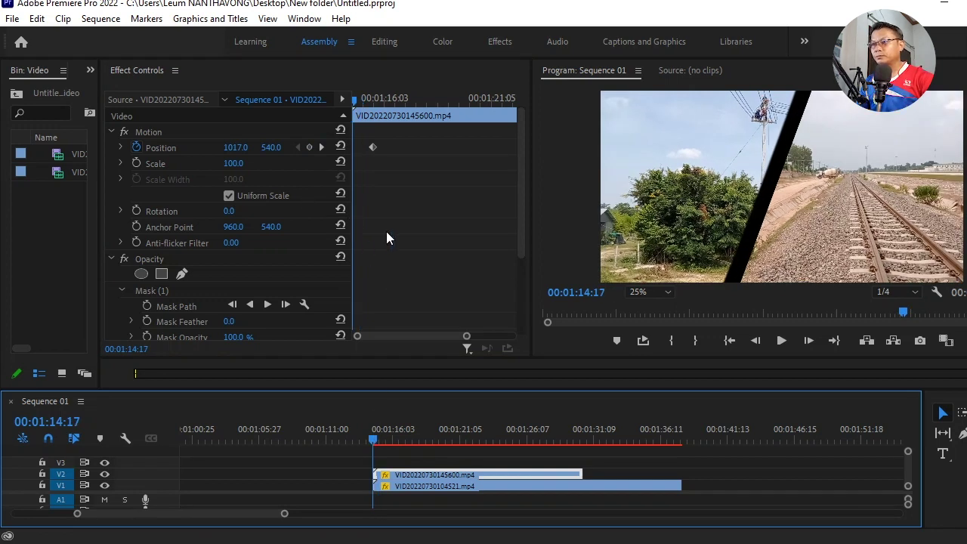
pyautogui.click(237, 149)
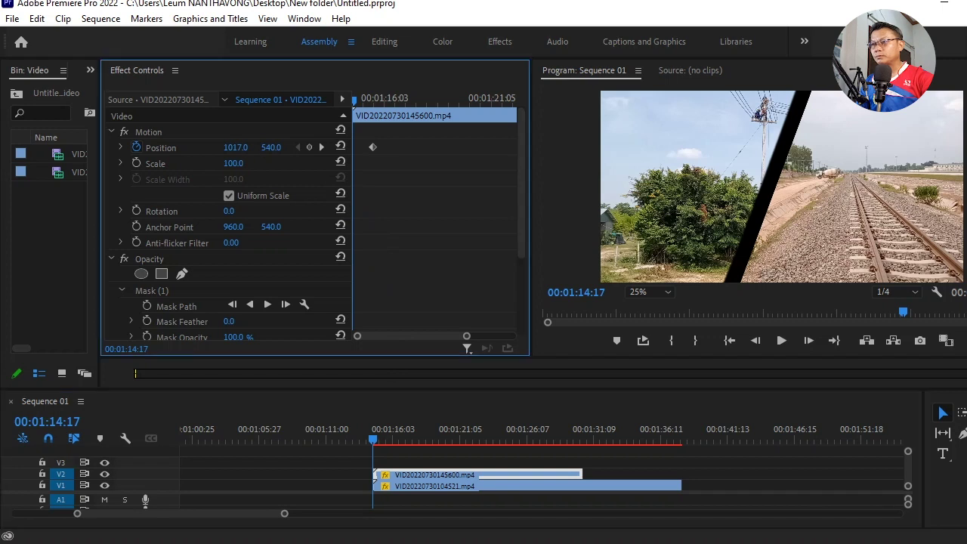
pyautogui.moveTo(235, 147); pyautogui.dragTo(966, 147)
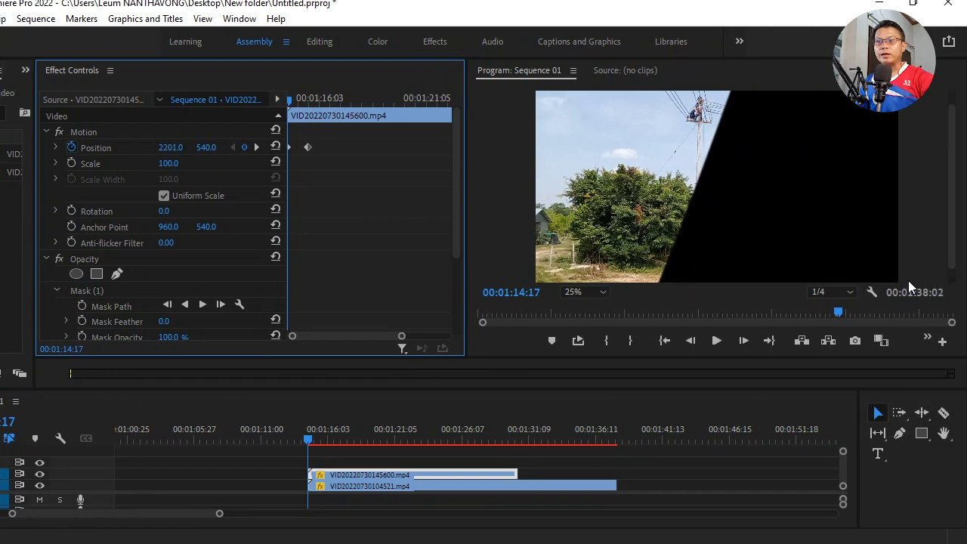
# Set the horizontal Position of VID20220730104521.mp4 on V1 to -146 at 00:01:14:17, moving the left half out of frame
pyautogui.click(440, 486)
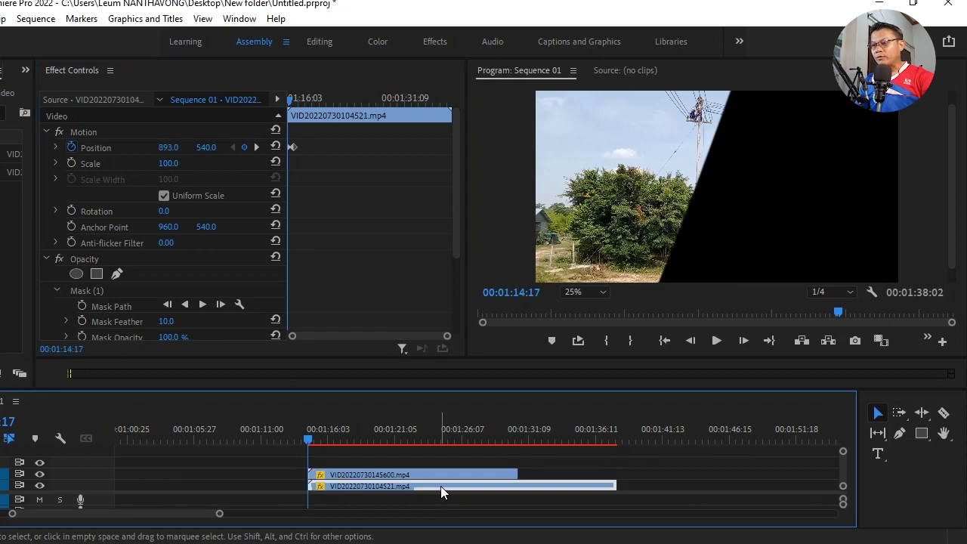
pyautogui.click(293, 148)
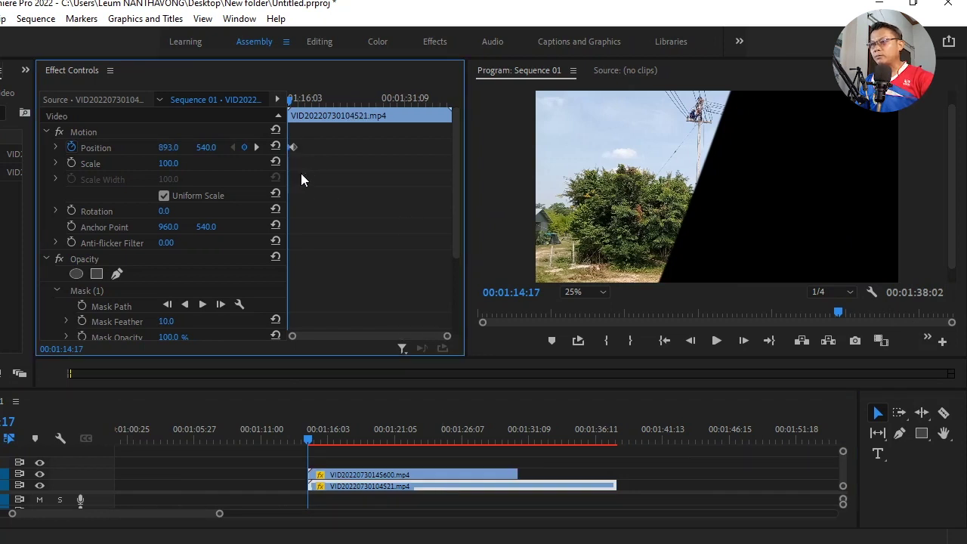
pyautogui.hotkey('ctrl', 'z')
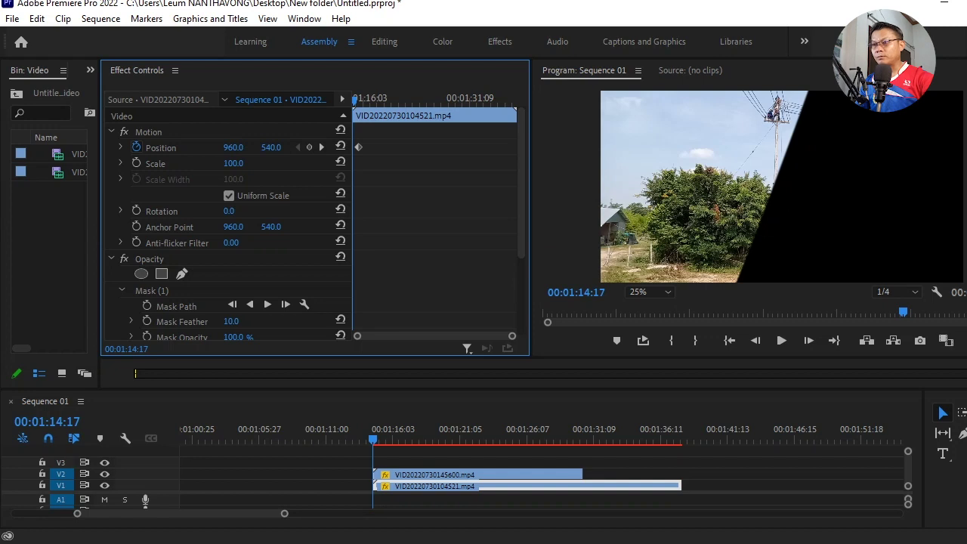
pyautogui.moveTo(233, 147); pyautogui.dragTo(143, 147)
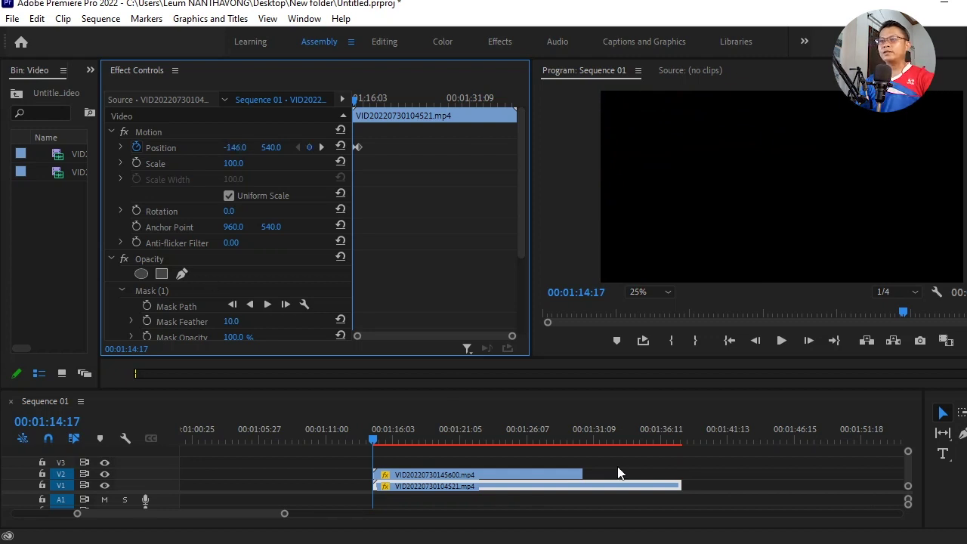
# Play the slide-in animation of both halves, replaying it from the clips' start
pyautogui.press('space')
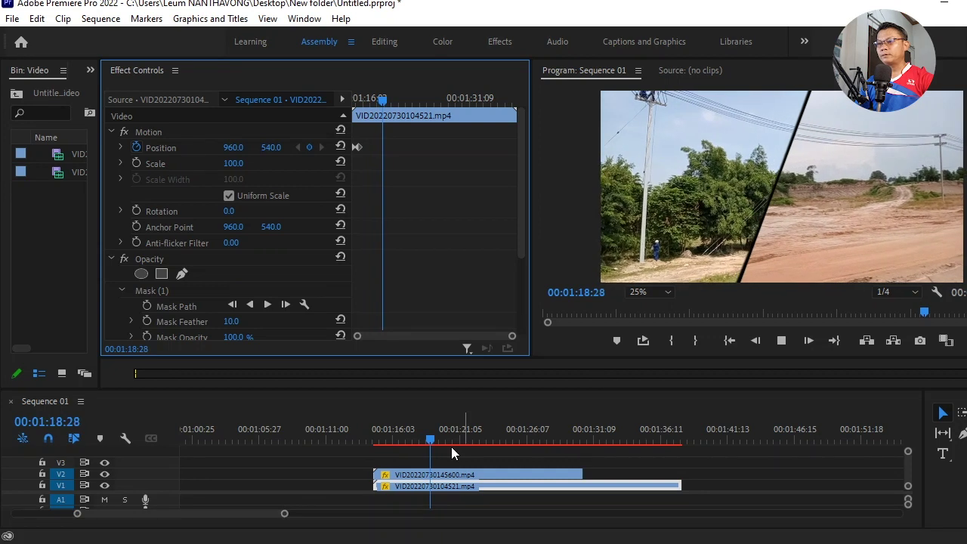
pyautogui.click(442, 443)
pyautogui.moveTo(442, 444); pyautogui.dragTo(364, 433)
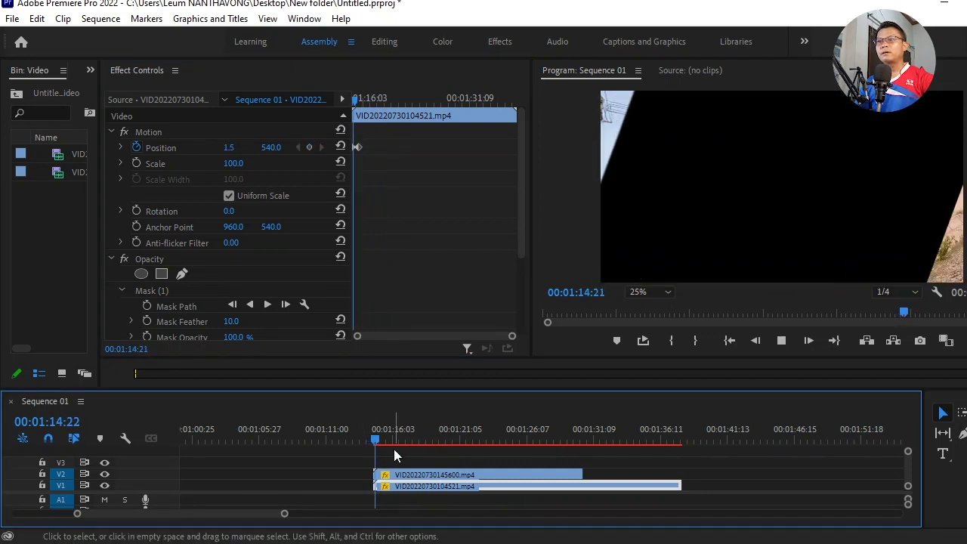
pyautogui.press('space')
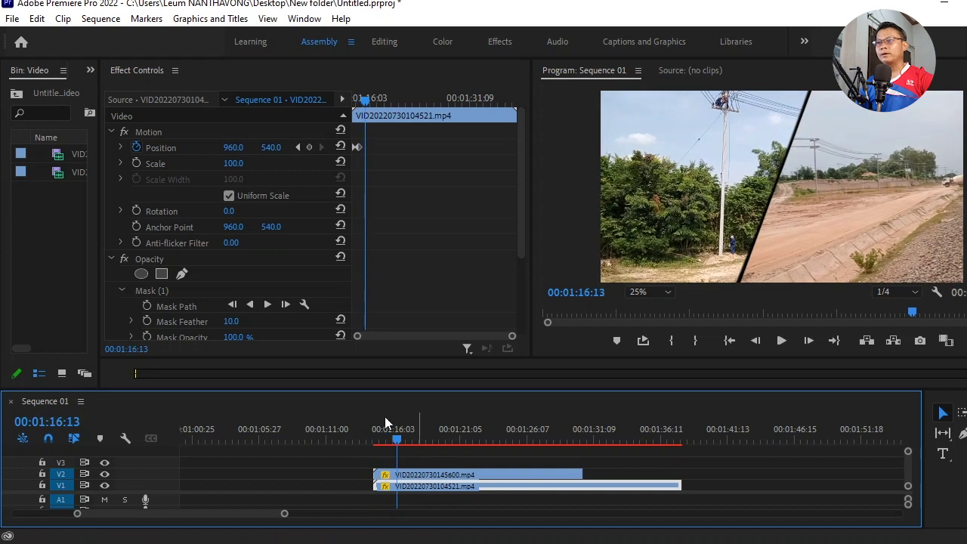
# Apply Ease In temporal interpolation to the second Position keyframe of VID20220730145600.mp4 on V2
pyautogui.moveTo(512, 336); pyautogui.dragTo(474, 337)
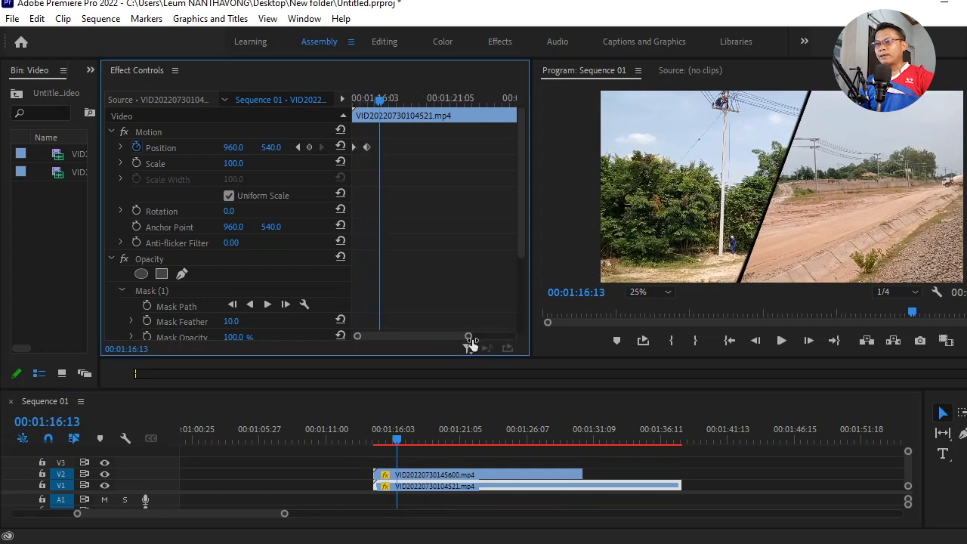
pyautogui.click(447, 475)
pyautogui.moveTo(512, 339); pyautogui.dragTo(453, 337)
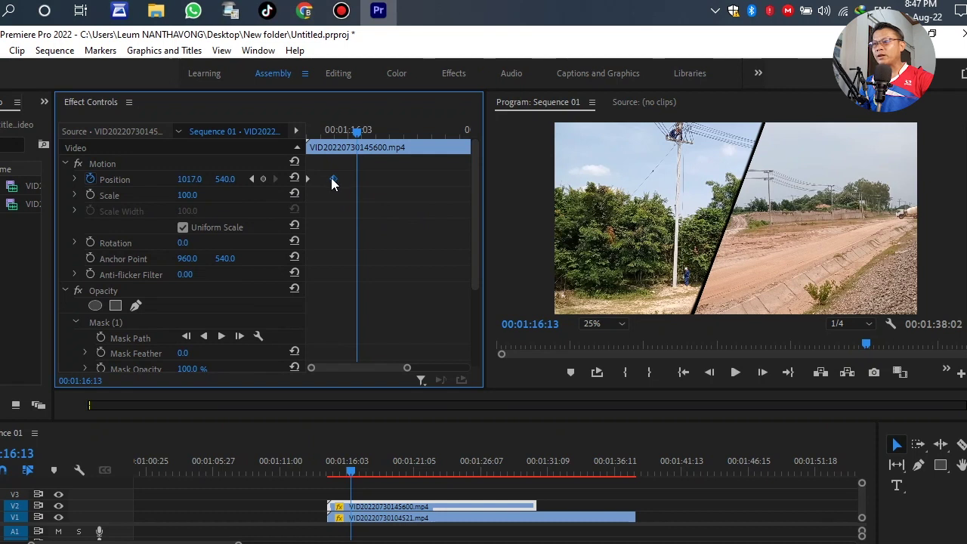
pyautogui.rightClick(332, 183)
pyautogui.moveTo(385, 304)
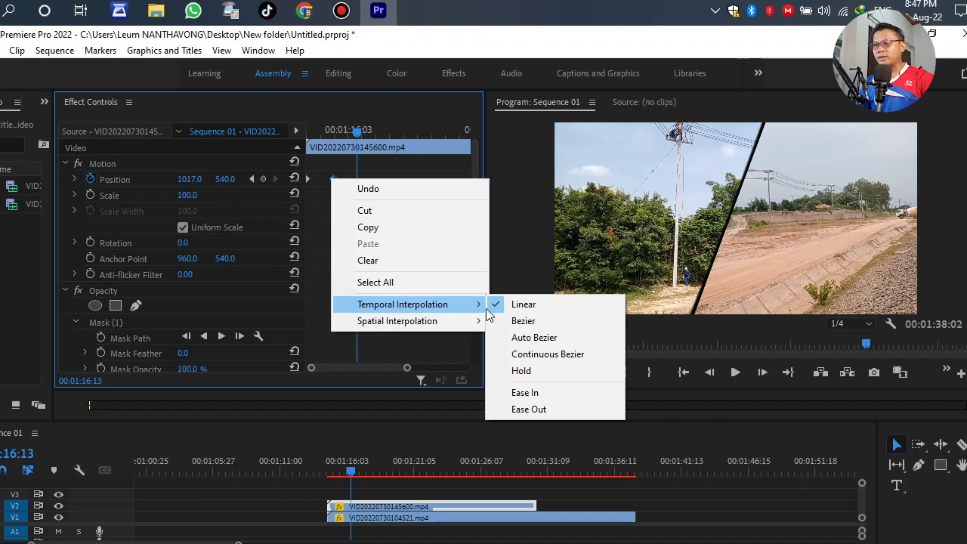
pyautogui.click(529, 394)
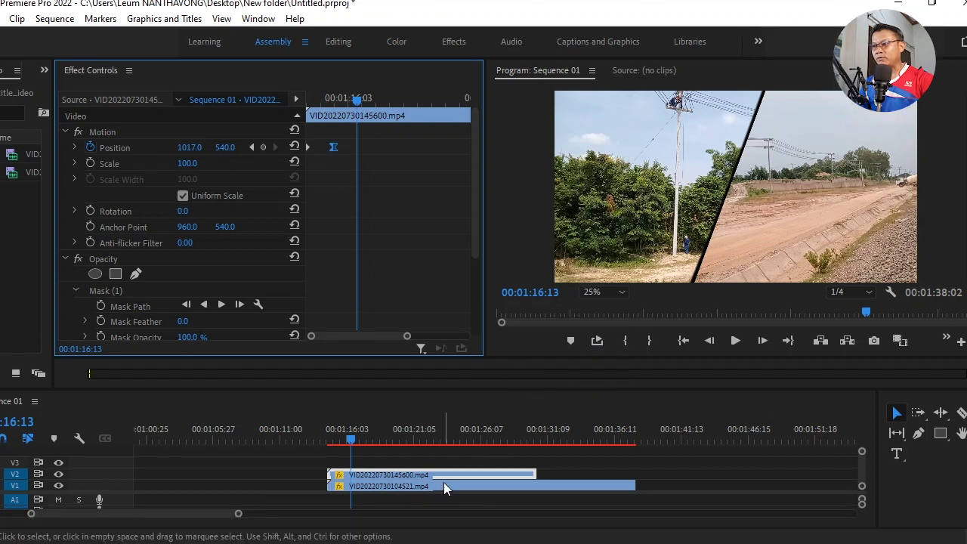
# Apply Ease In temporal interpolation to the second Position keyframe of VID20220730104521.mp4 on V1
pyautogui.click(443, 485)
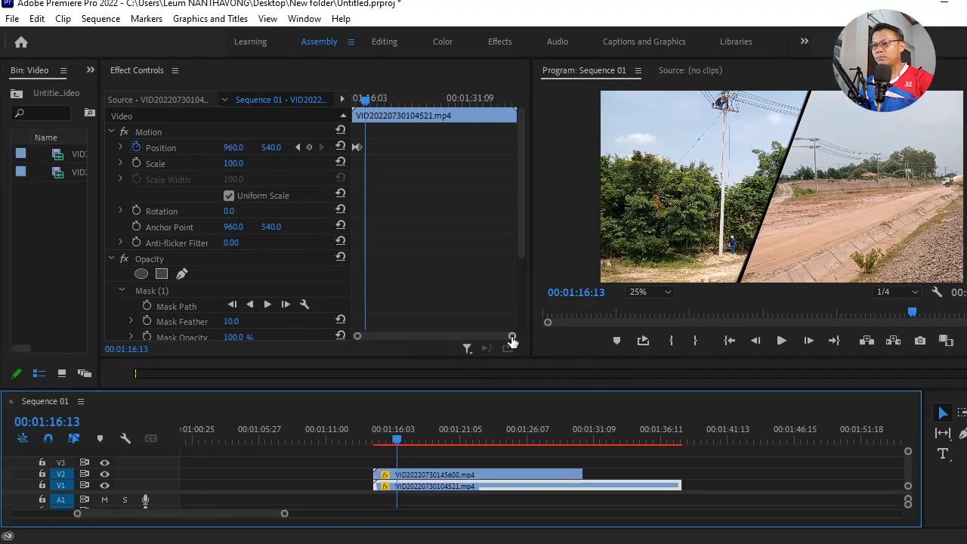
pyautogui.moveTo(512, 337); pyautogui.dragTo(483, 337)
pyautogui.rightClick(372, 147)
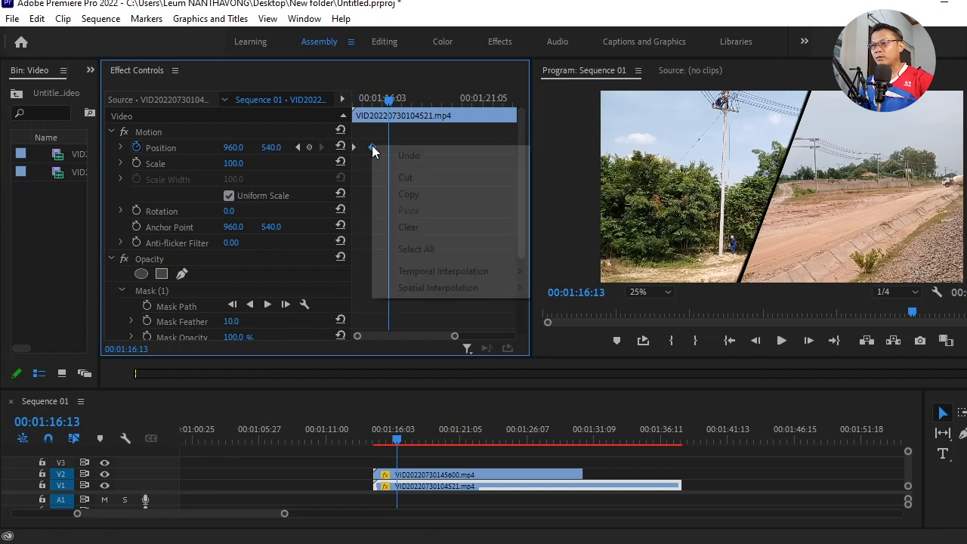
pyautogui.moveTo(445, 276)
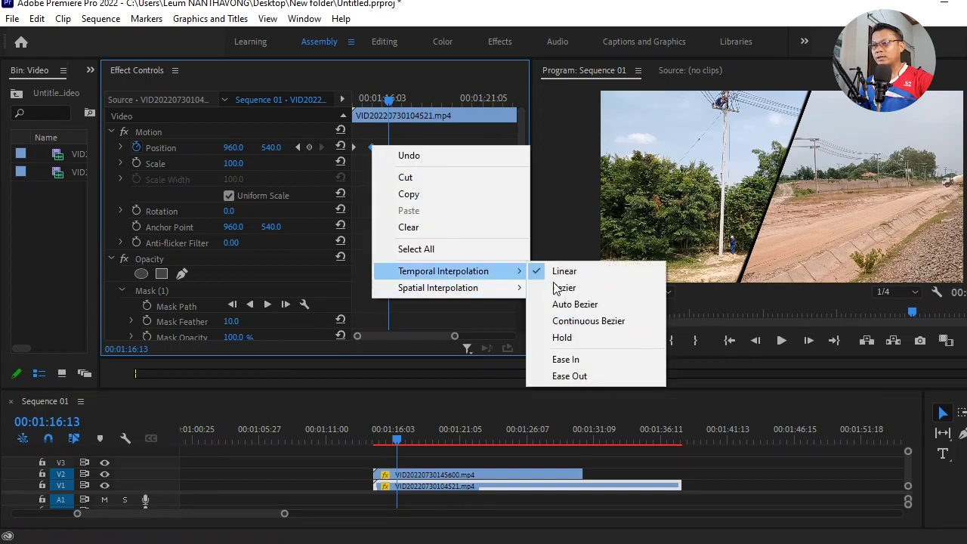
pyautogui.click(567, 359)
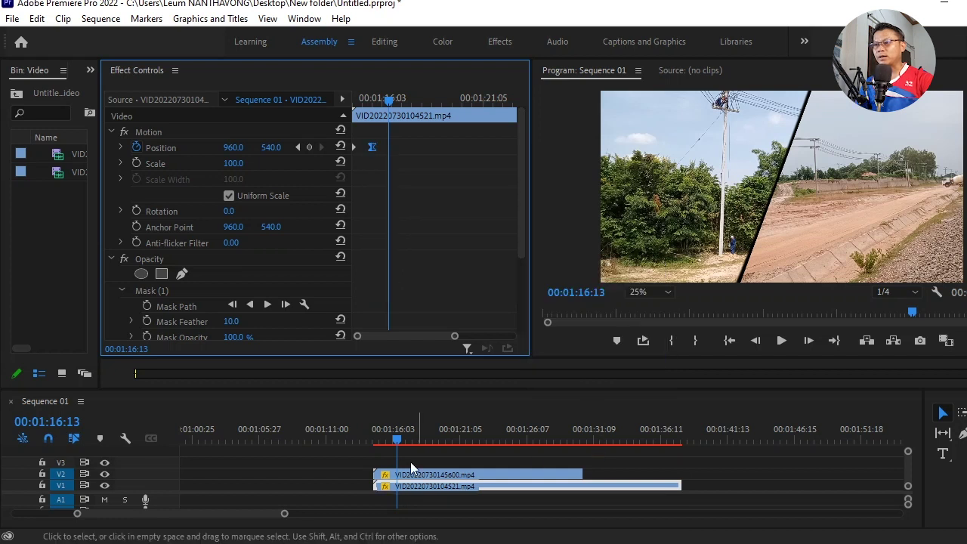
# Play the eased split-screen animation twice from just before the clips' start to check the motion
pyautogui.click(381, 440)
pyautogui.moveTo(382, 442); pyautogui.dragTo(371, 440)
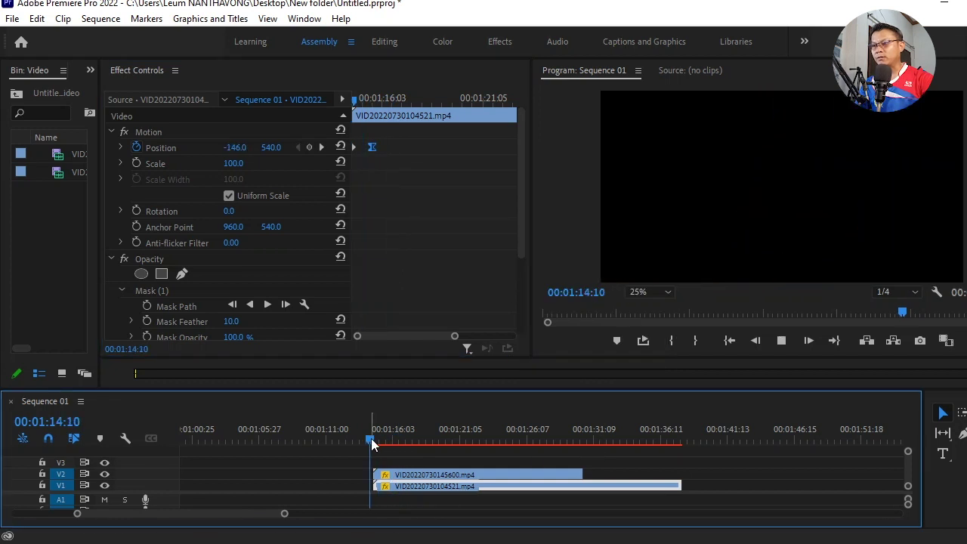
pyautogui.press('space')
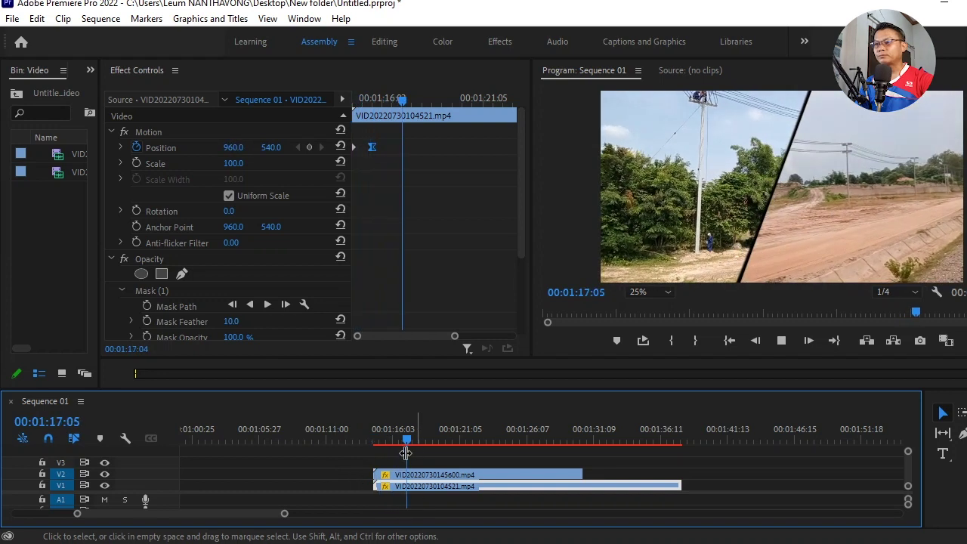
pyautogui.click(371, 440)
pyautogui.press('space')
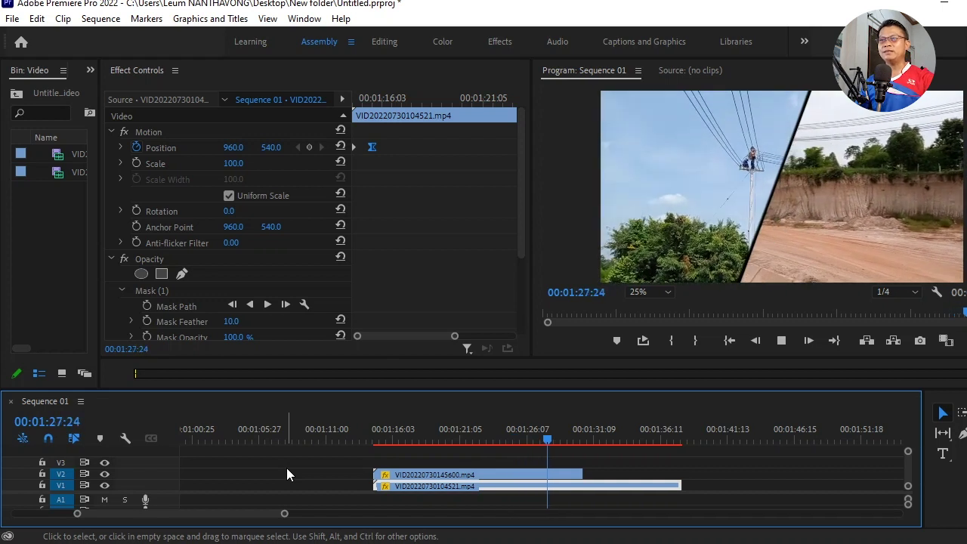
pyautogui.press('space')
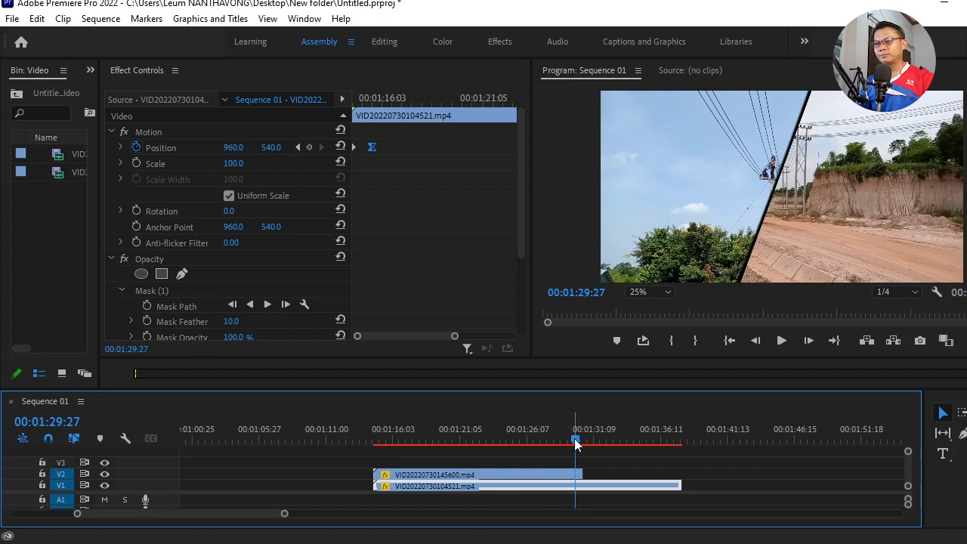